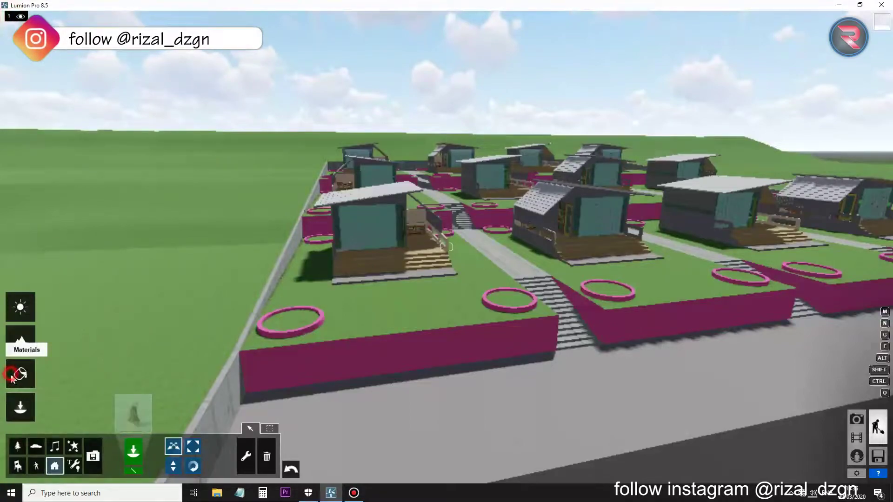
Open the Materials editor and select the magenta retaining wall.
left_click(19, 374)
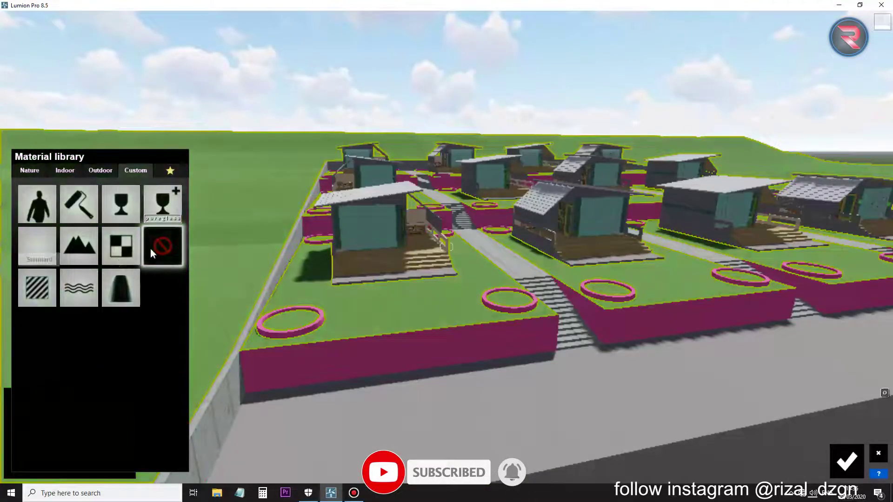
left_click(79, 246)
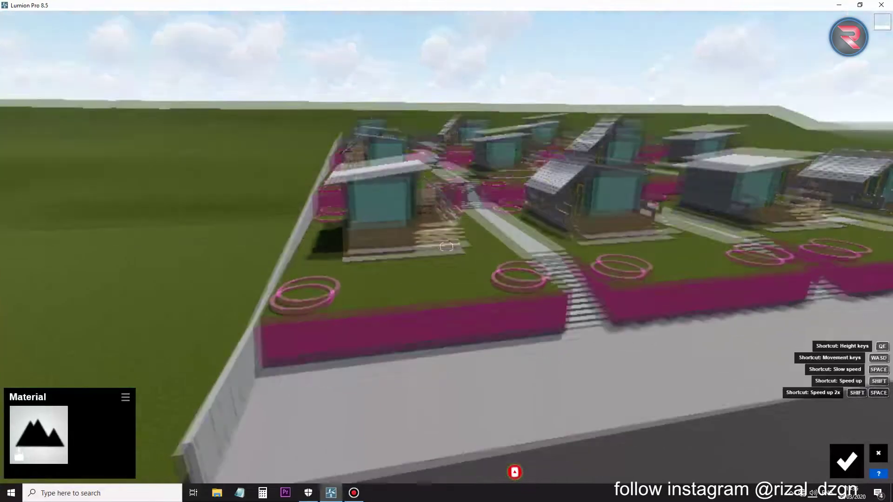
scroll(408, 241, "up", 5)
left_click(405, 238)
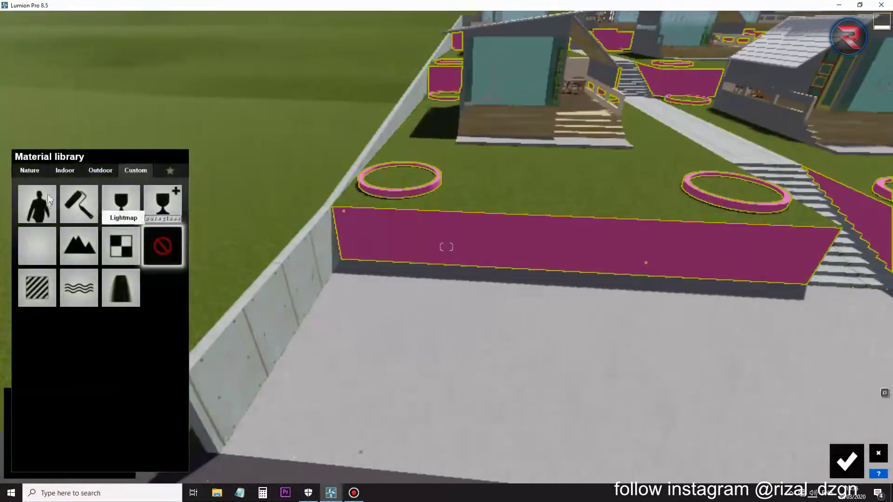
Apply Polii Concrete 04 2k from Outdoor > Concrete's Poliigon set to the wall.
left_click(100, 170)
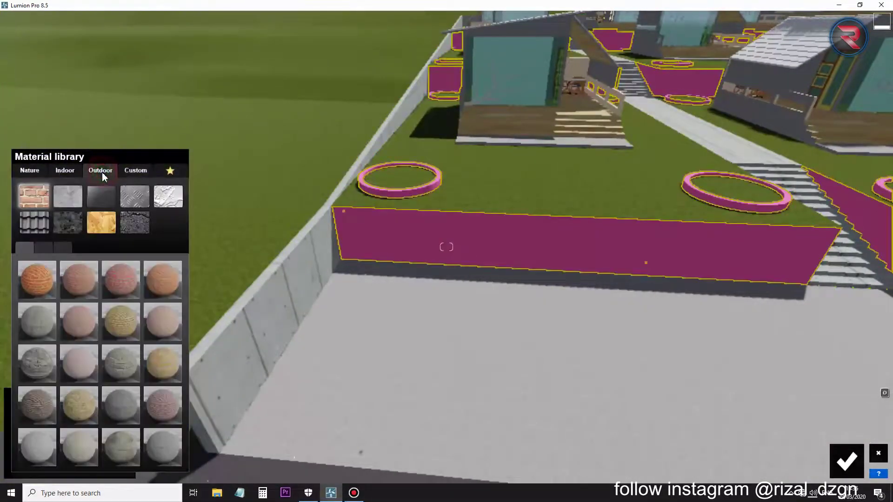
left_click(68, 196)
scroll(386, 258, "up", 5)
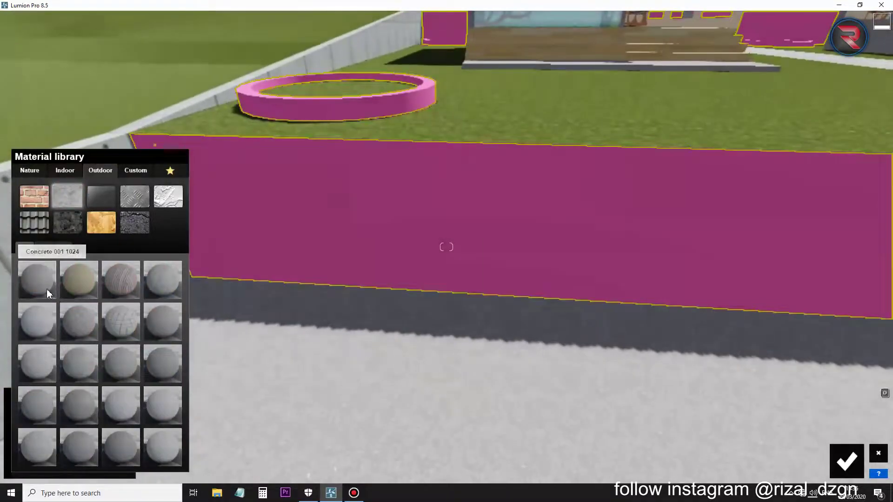
left_click(44, 274)
scroll(358, 246, "up", 3)
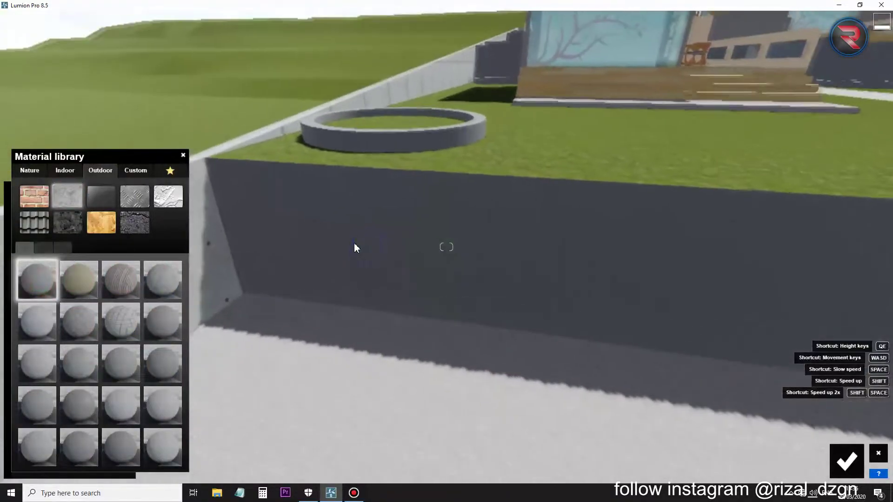
scroll(303, 276, "up", 3)
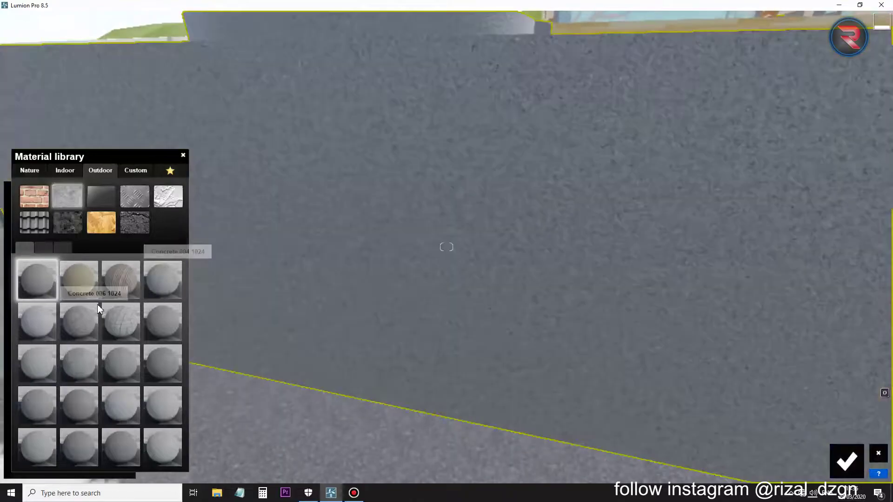
left_click(63, 248)
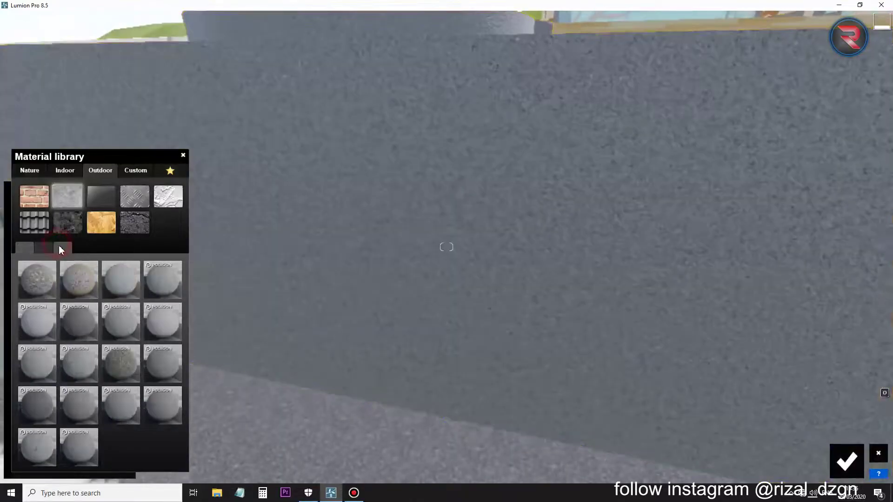
left_click(68, 306)
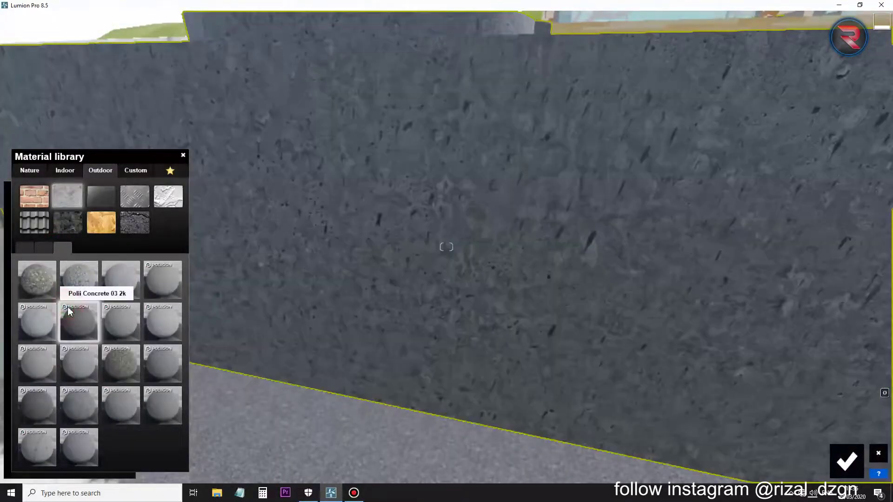
left_click(132, 321)
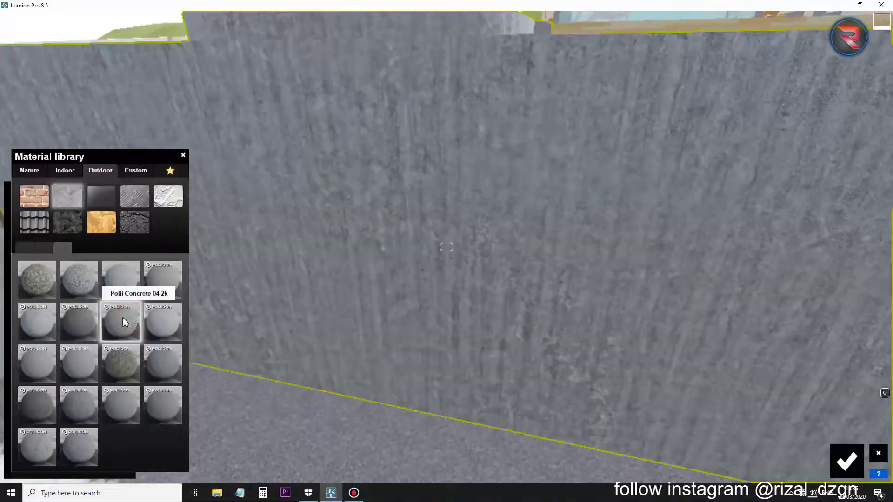
left_click(122, 319)
Lower the wall concrete's gloss, generate a normal map and apply the first weathering preset.
mouse_move(60, 327)
left_mouse_down()
mouse_move(24, 327)
mouse_move(26, 341)
mouse_move(1, 359)
left_mouse_up()
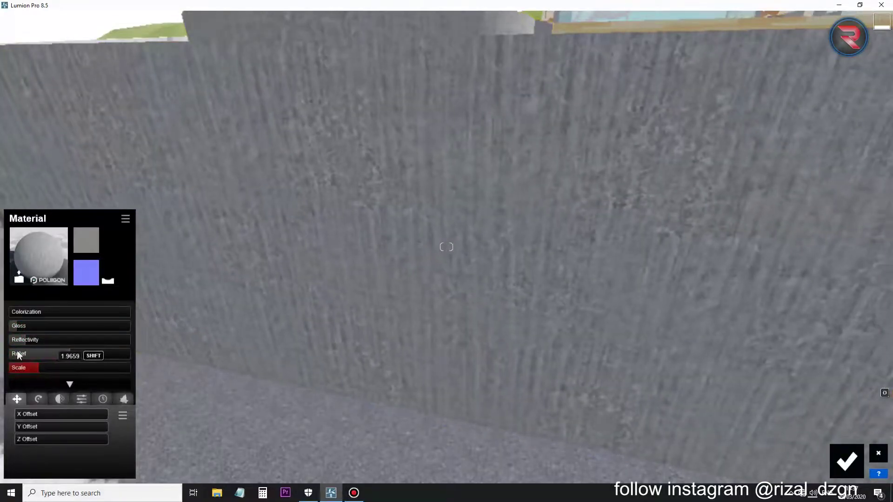
left_click(106, 280)
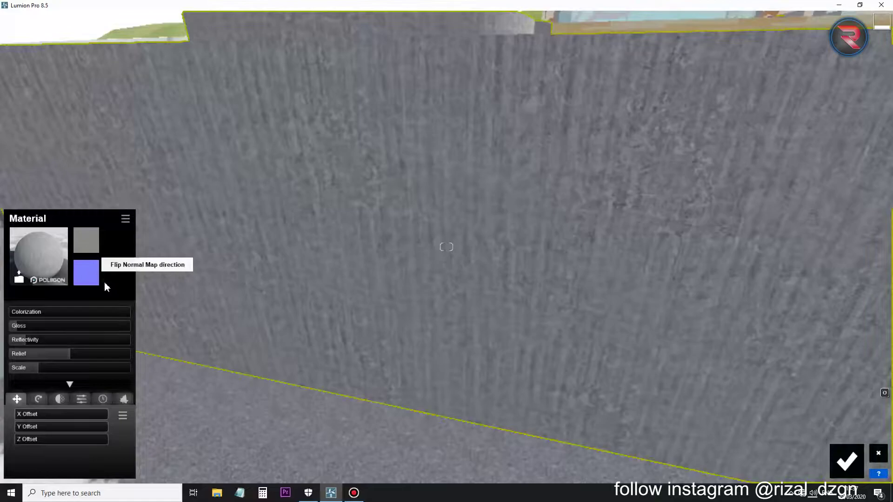
left_click(102, 399)
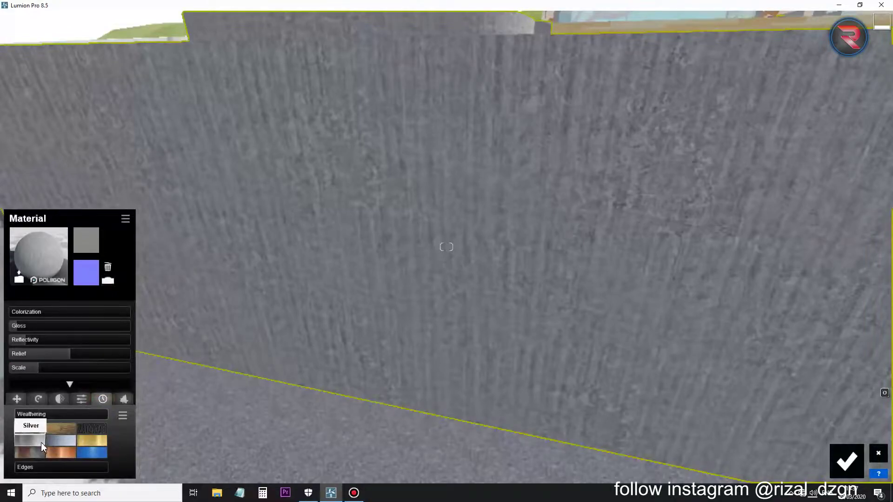
left_click(38, 428)
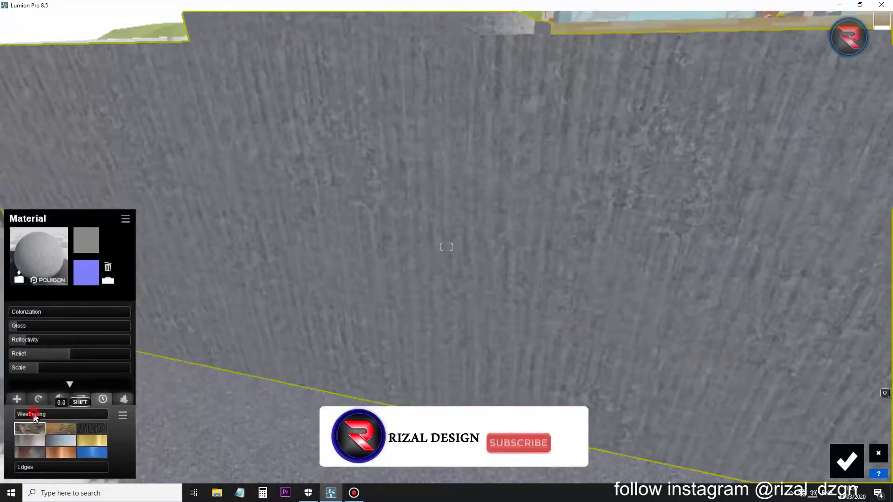
left_click_drag(48, 421, 48, 421)
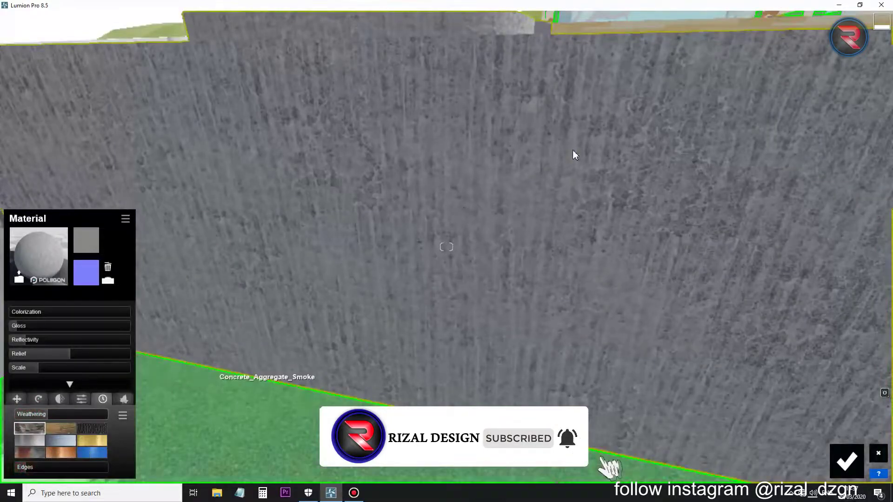
scroll(581, 208, "down", 5)
right_click_drag(581, 208, 581, 279)
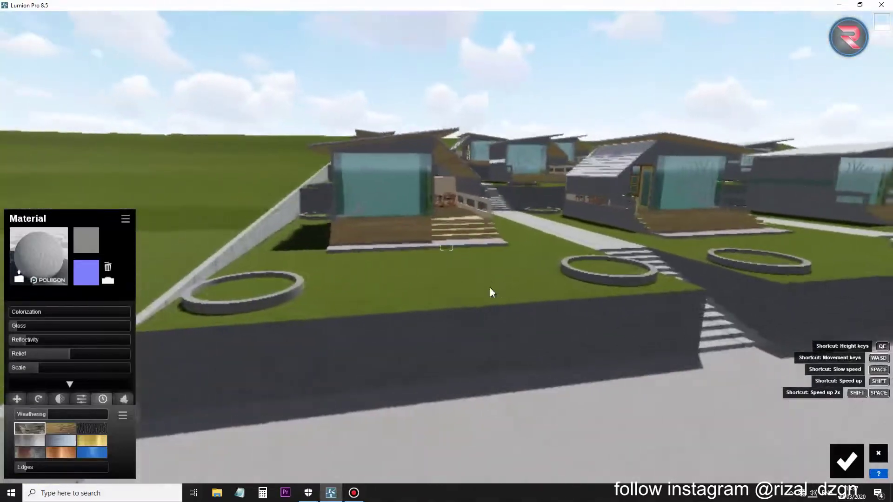
right_click_drag(490, 288, 364, 309)
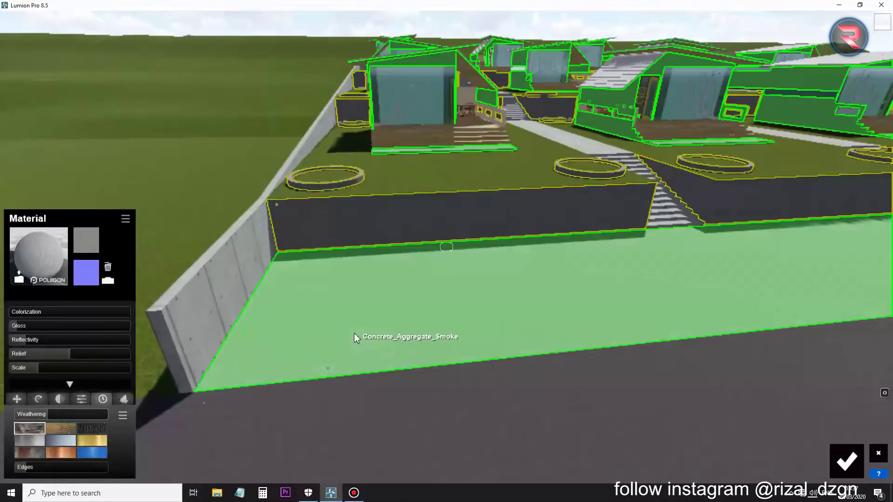
Give the ground strip in front of the wall Outdoor Concrete 004 1024.
left_click(353, 333)
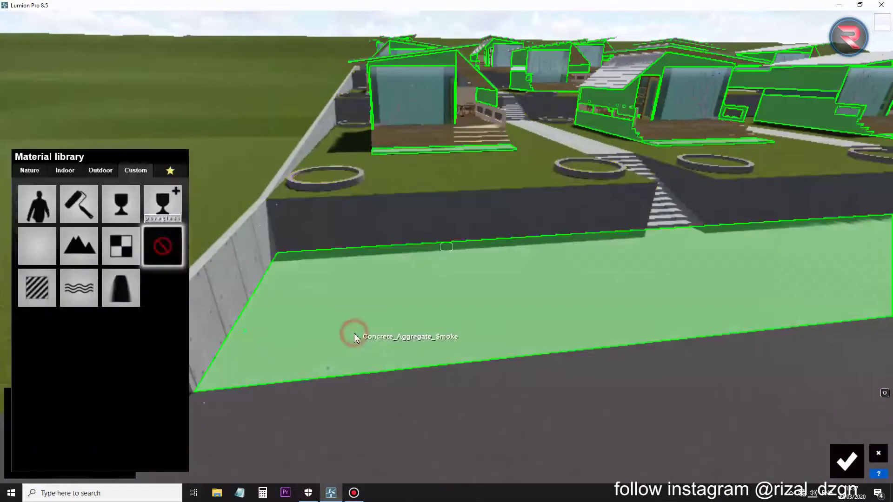
left_click(60, 172)
left_click(100, 172)
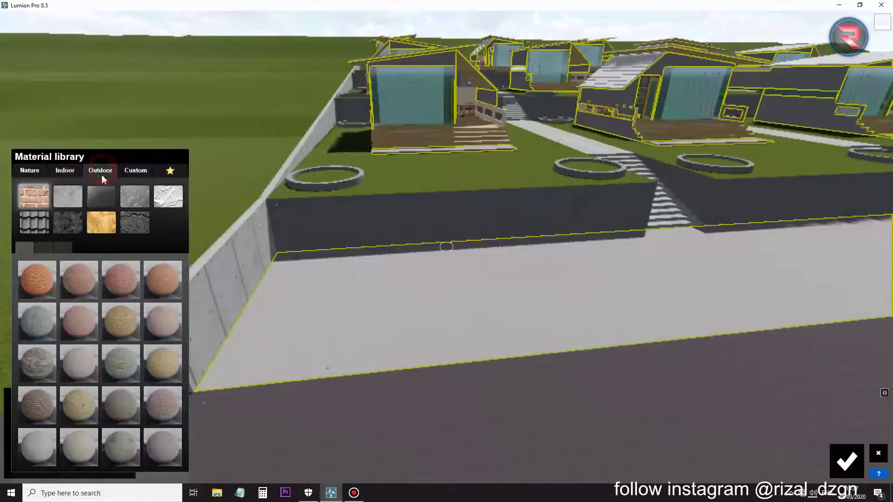
left_click(58, 200)
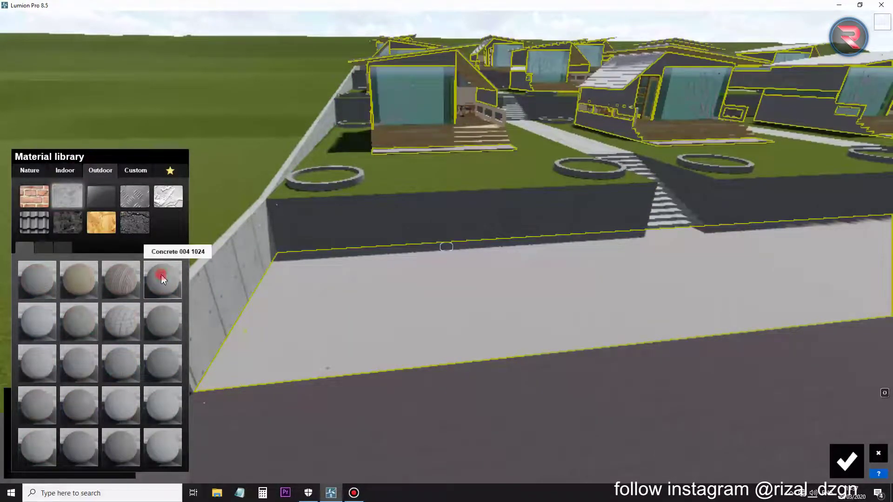
left_click(388, 311)
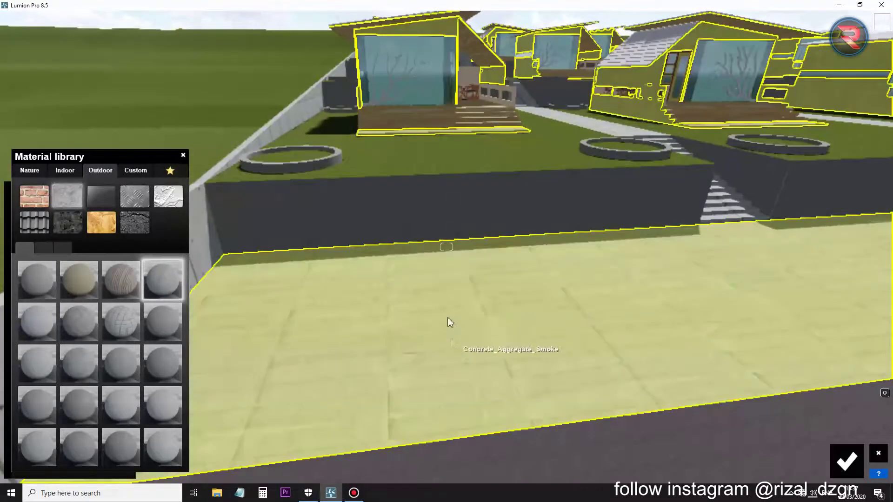
Tilt and fly the camera up toward the house front.
right_click_drag(449, 319, 485, 180)
scroll(484, 176, "down", 3)
scroll(475, 160, "down", 3)
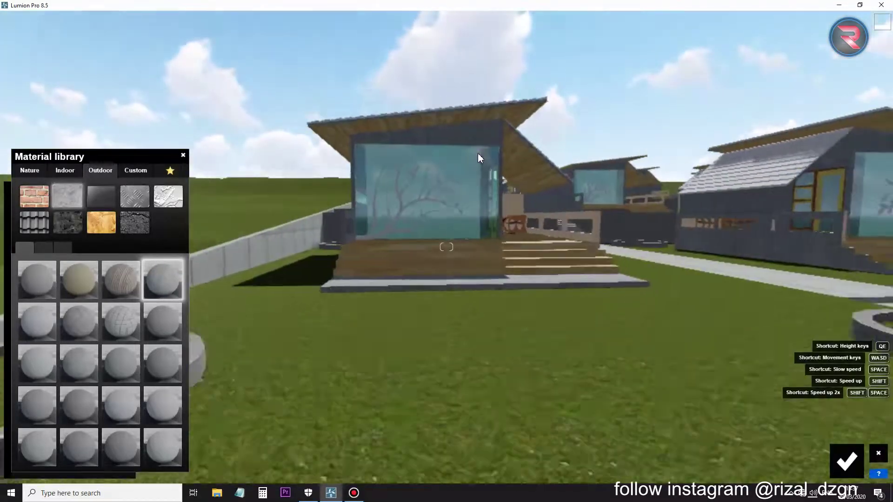
scroll(478, 152, "down", 5)
scroll(478, 145, "down", 3)
scroll(470, 168, "up", 5)
scroll(479, 172, "up", 3)
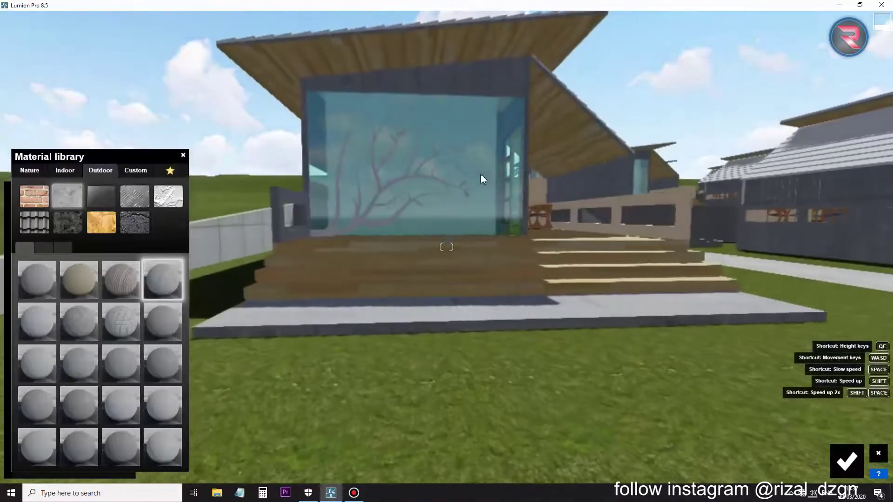
scroll(479, 172, "up", 3)
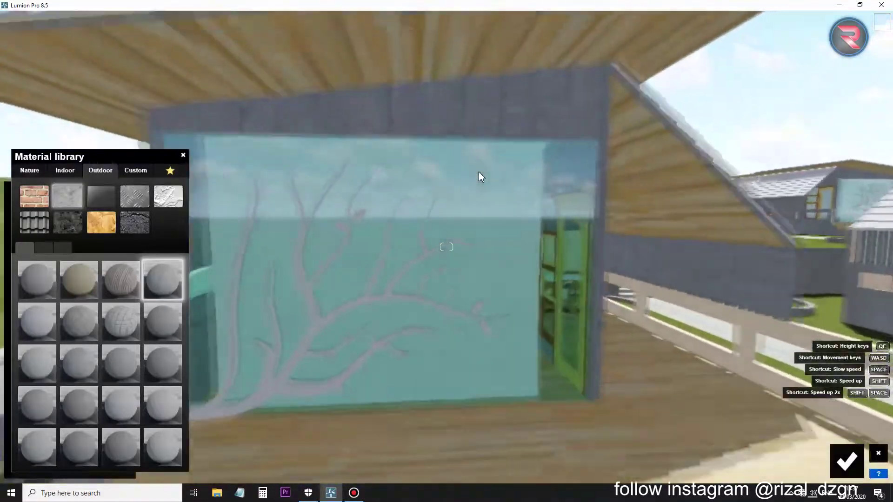
scroll(473, 172, "up", 3)
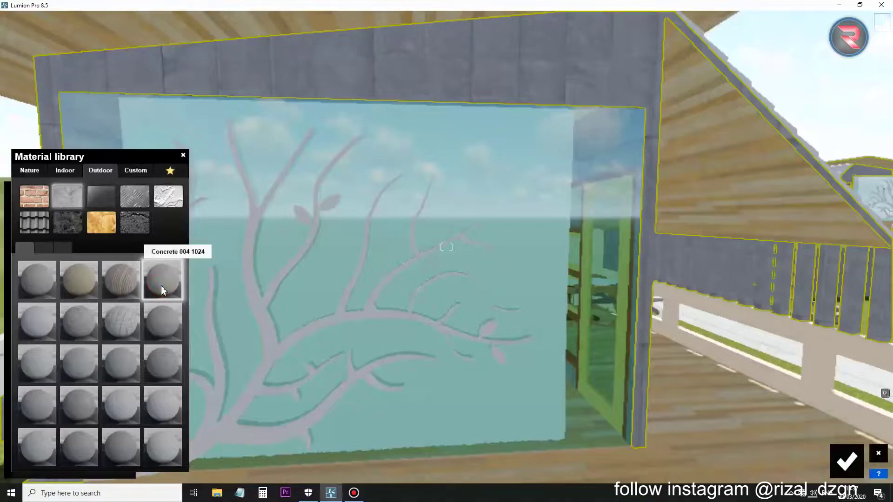
Give the house's wall frame Concrete 014 1024 with lower reflectivity and slightly larger scale.
left_click(157, 331)
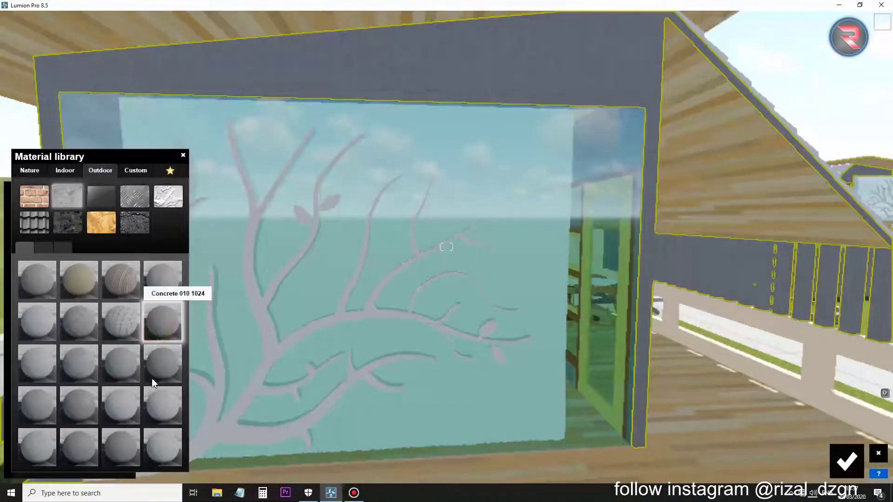
left_click(156, 365)
left_click(158, 333)
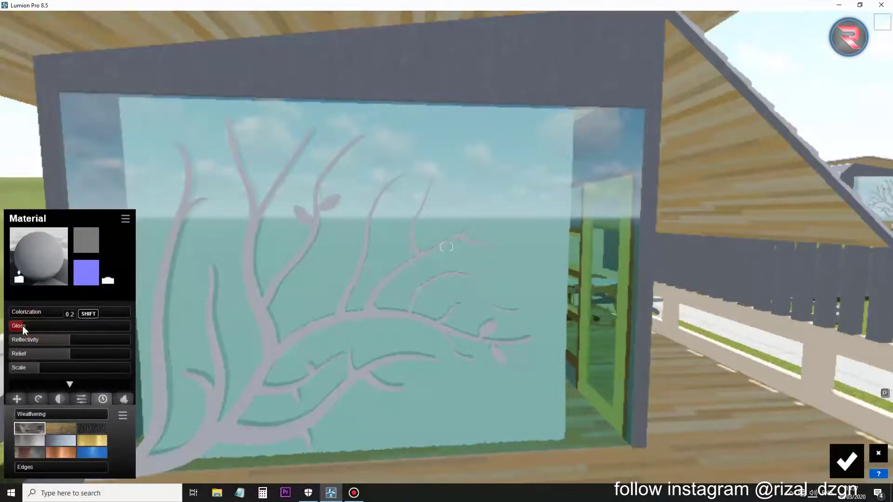
left_click(19, 342)
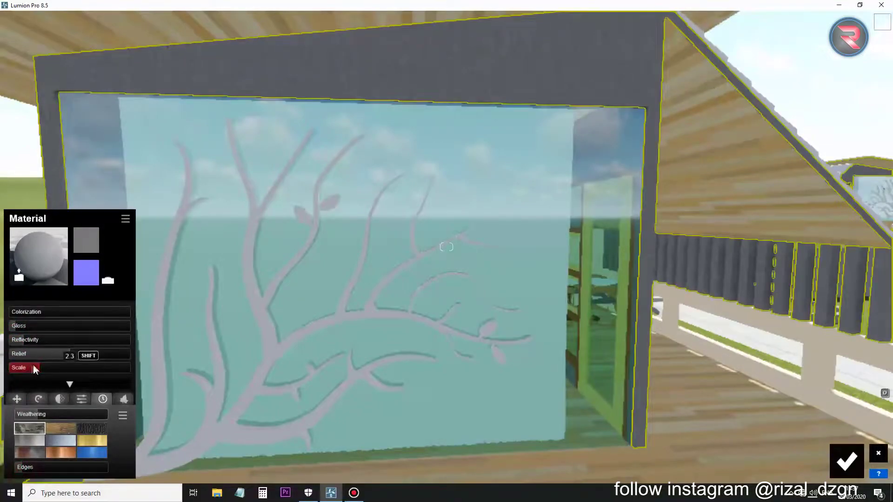
left_click_drag(32, 368, 79, 367, "shift")
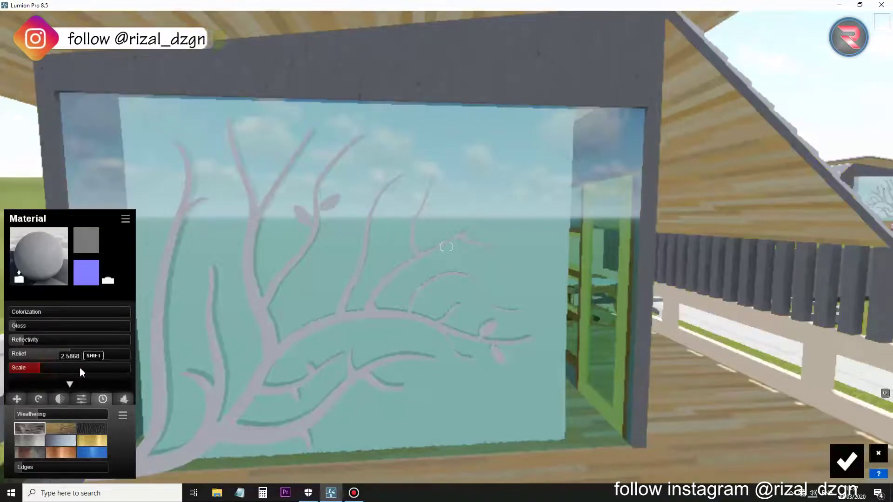
Fly the camera out to the estate overview and back to the house front.
scroll(518, 208, "down", 5)
scroll(513, 250, "down", 5)
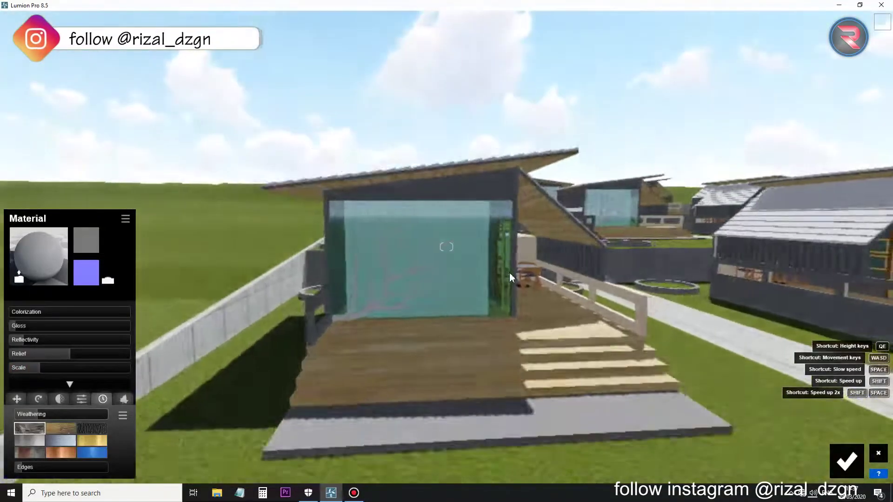
scroll(510, 273, "down", 5)
scroll(538, 301, "down", 3)
scroll(506, 291, "up", 2)
scroll(473, 247, "up", 3)
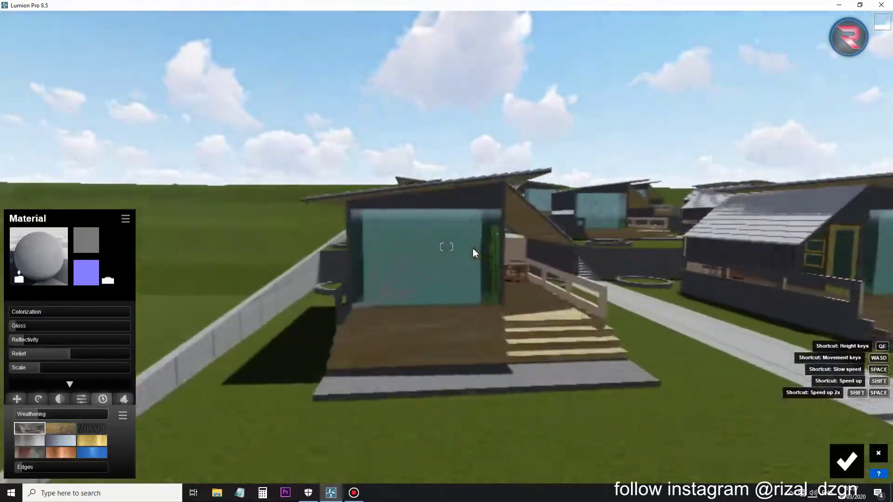
scroll(505, 250, "up", 3)
scroll(514, 280, "up", 3)
scroll(493, 367, "up", 2)
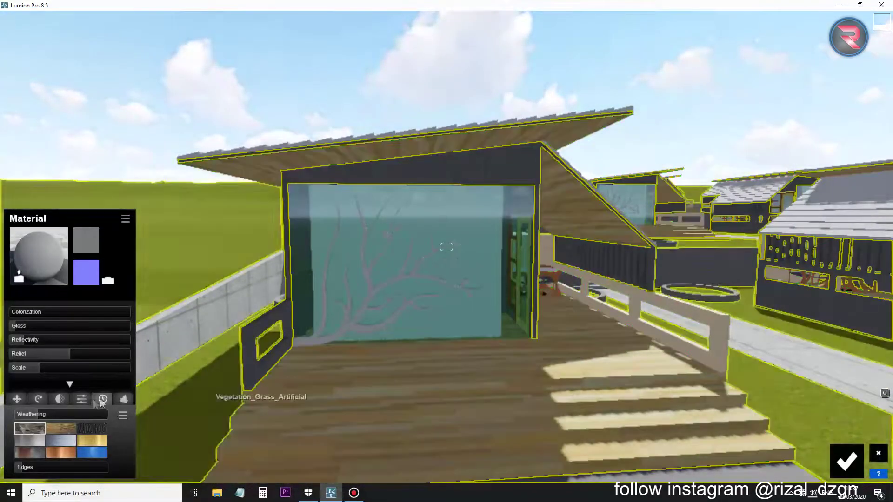
Set the wall material's texture alpha to mask emissiveness rather than clip.
left_click(88, 400)
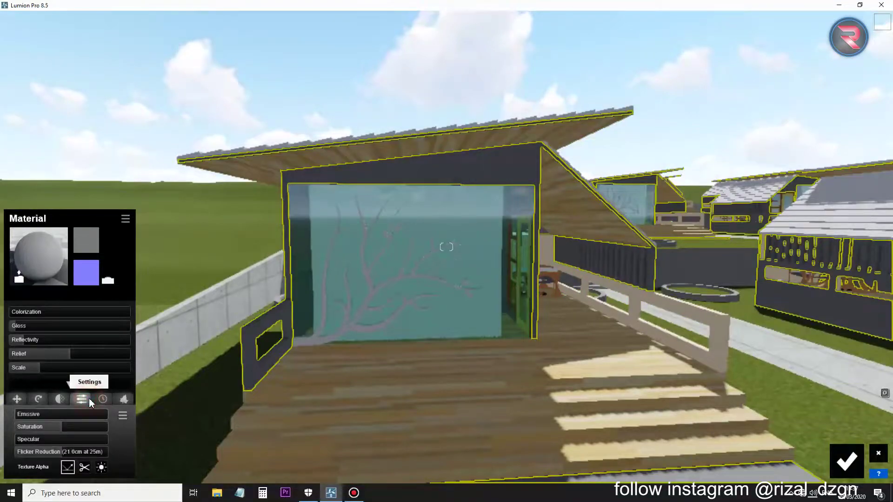
left_click(85, 467)
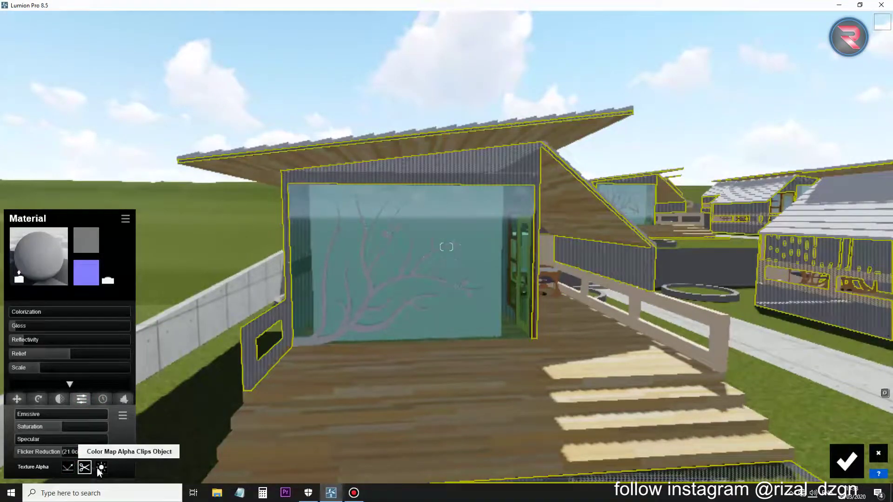
left_click(100, 468)
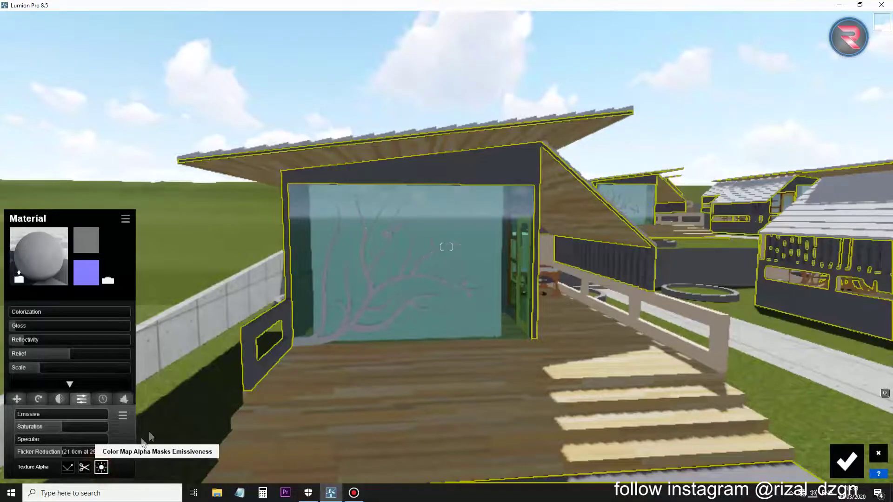
Give the deck floor and steps a light Indoor Wood Floor material.
left_click(415, 377)
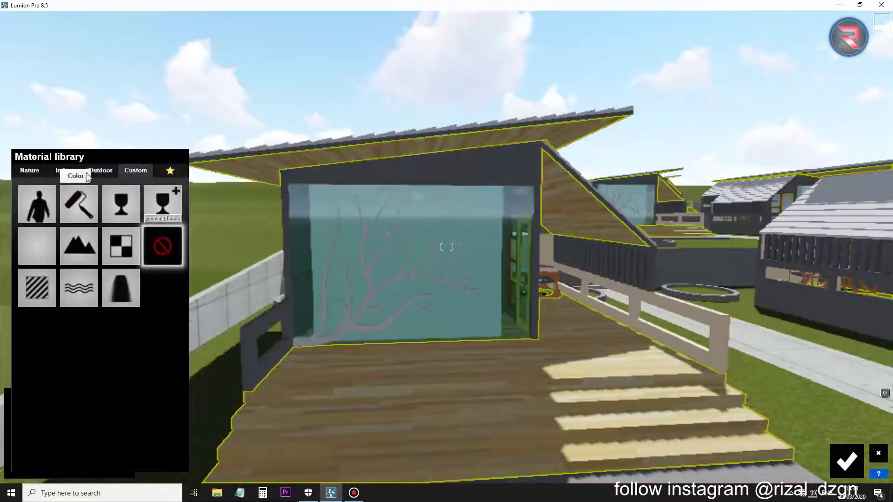
left_click(93, 173)
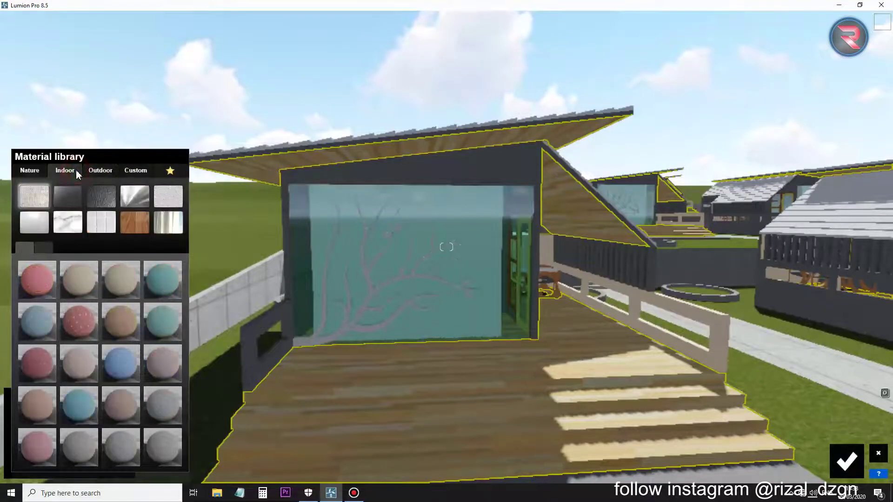
left_click(127, 227)
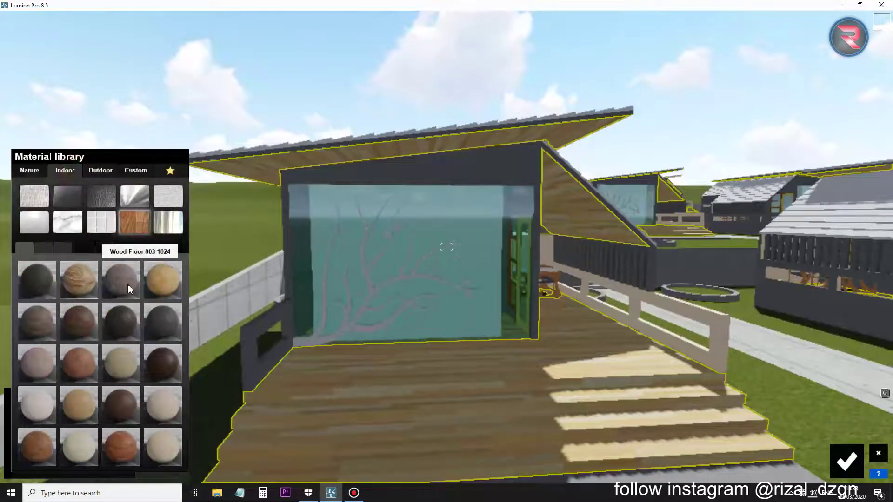
left_click(129, 289)
right_click_drag(362, 302, 449, 285)
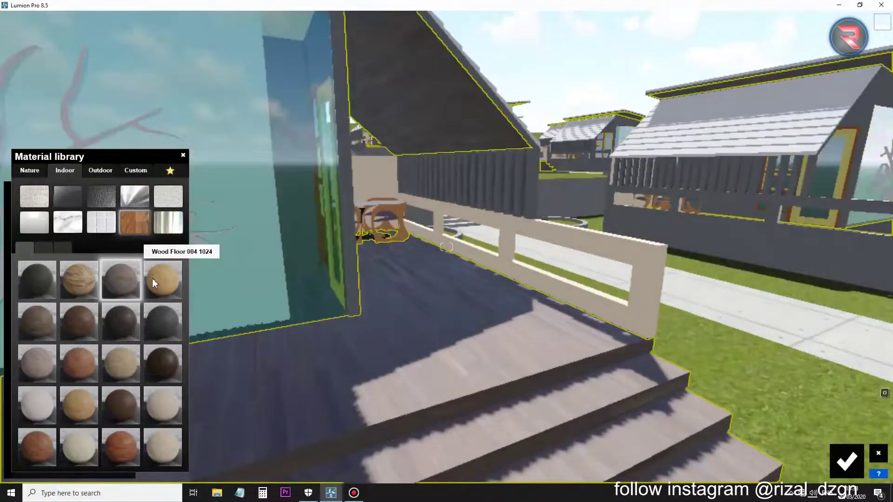
left_click(162, 279)
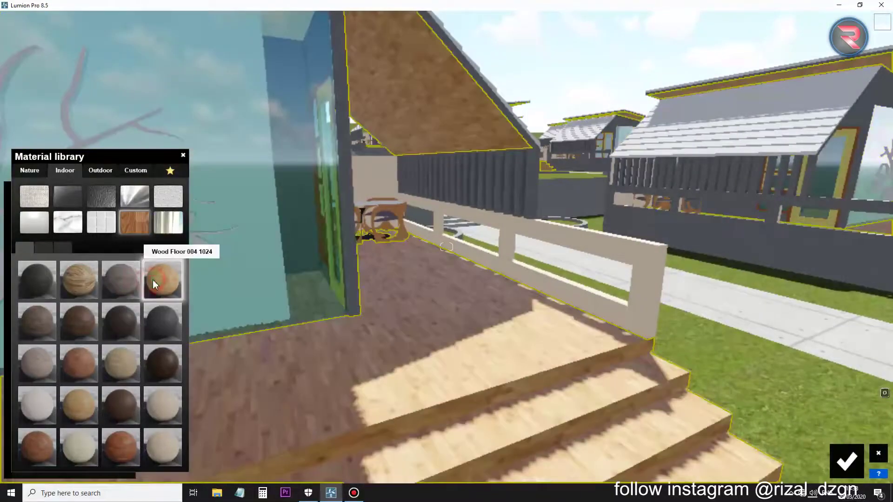
left_click(127, 297)
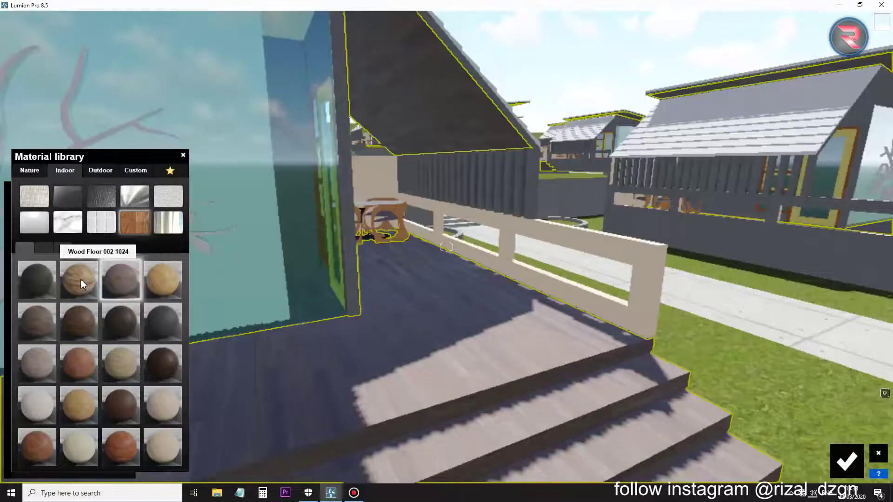
left_click(155, 403)
left_click(162, 450)
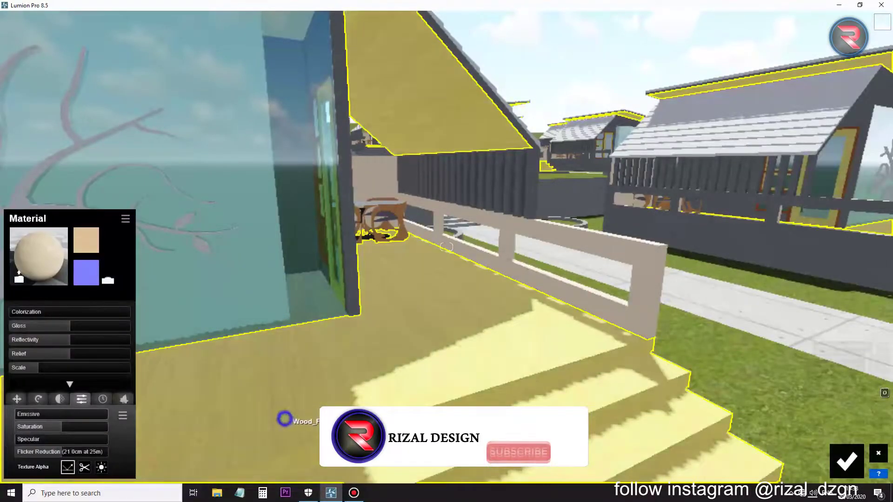
Lower the wood floor's gloss and reflectivity, raise relief to about 1.7 and weathering to 0.5.
left_click_drag(70, 326, 45, 326)
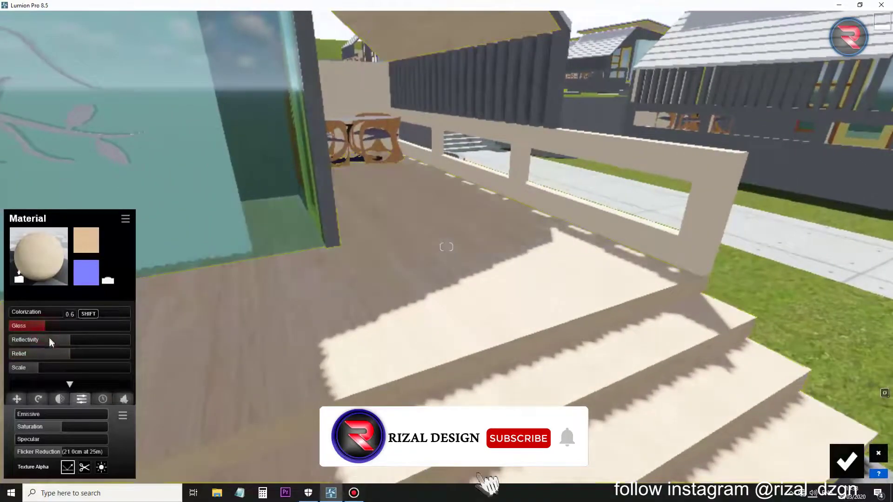
left_click(55, 342)
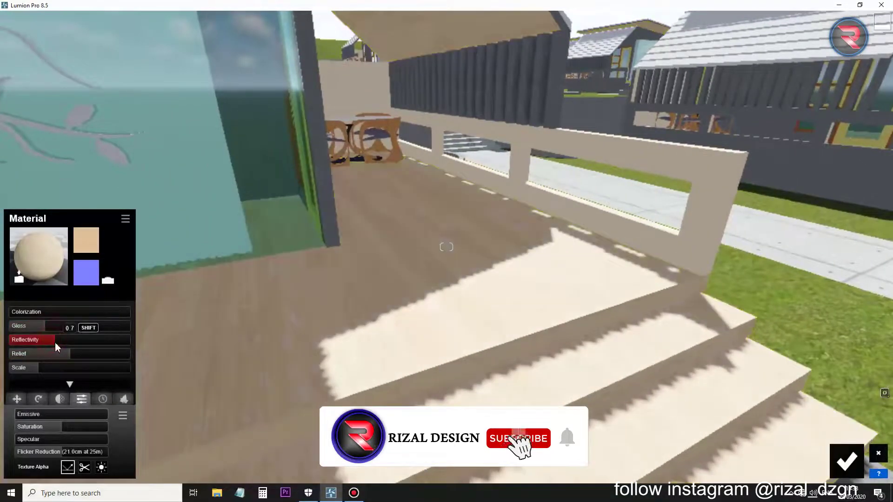
left_click(85, 467)
left_click(98, 473)
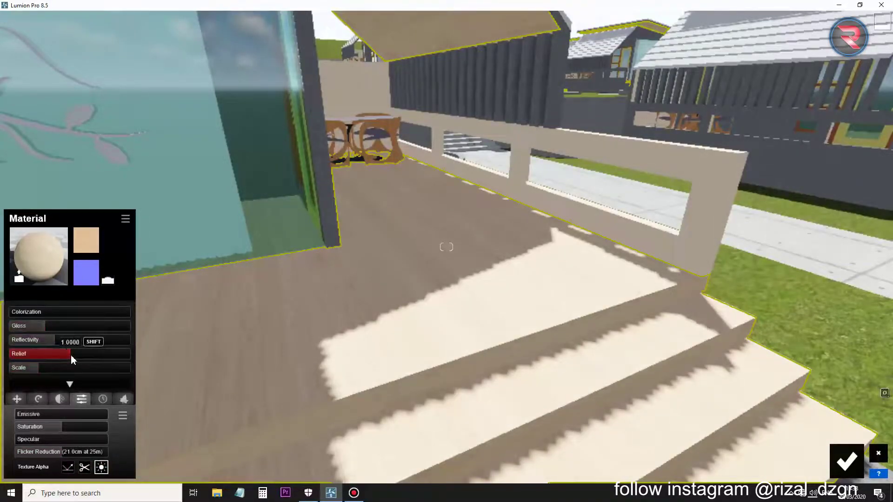
left_click_drag(71, 355, 111, 358)
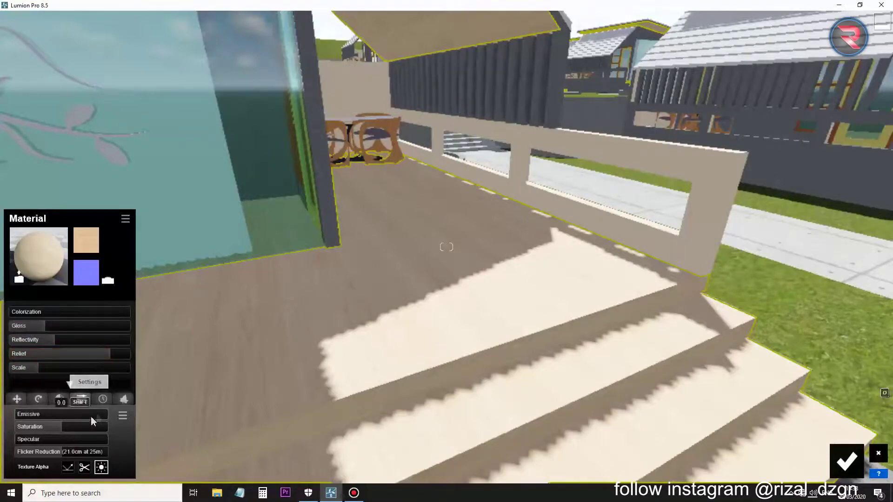
left_click(103, 400)
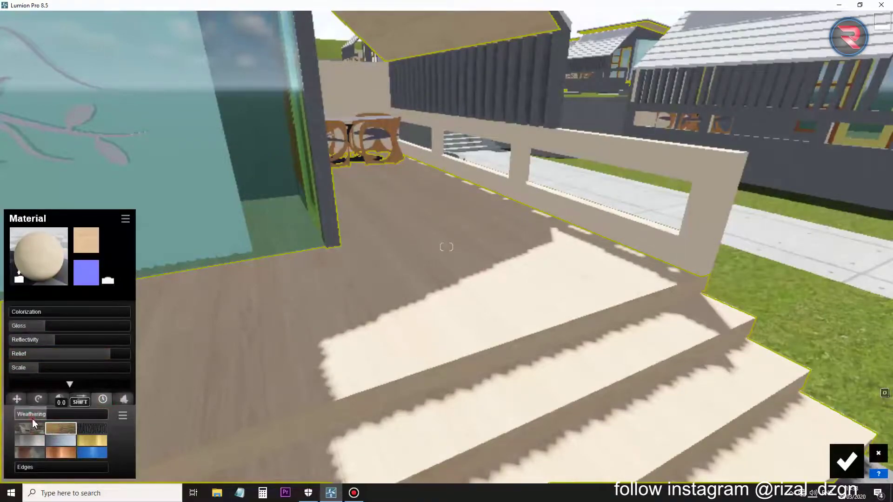
left_click(32, 418)
left_click_drag(45, 417, 60, 415)
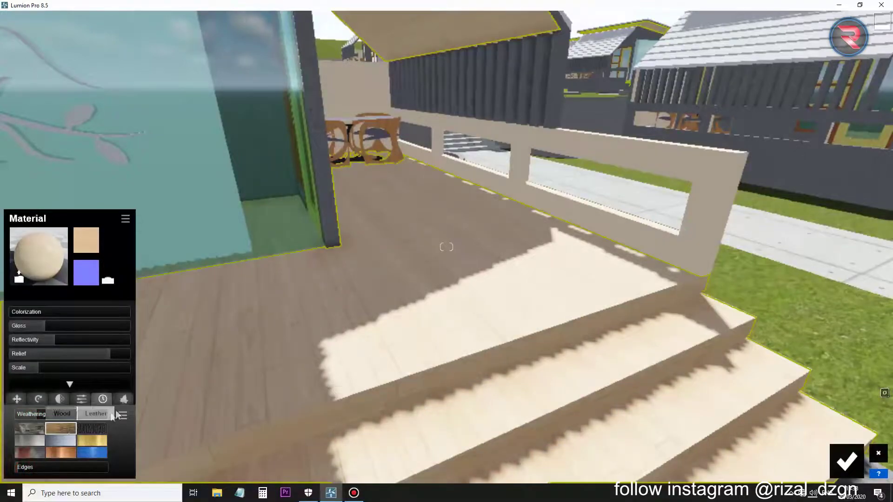
left_click(130, 401)
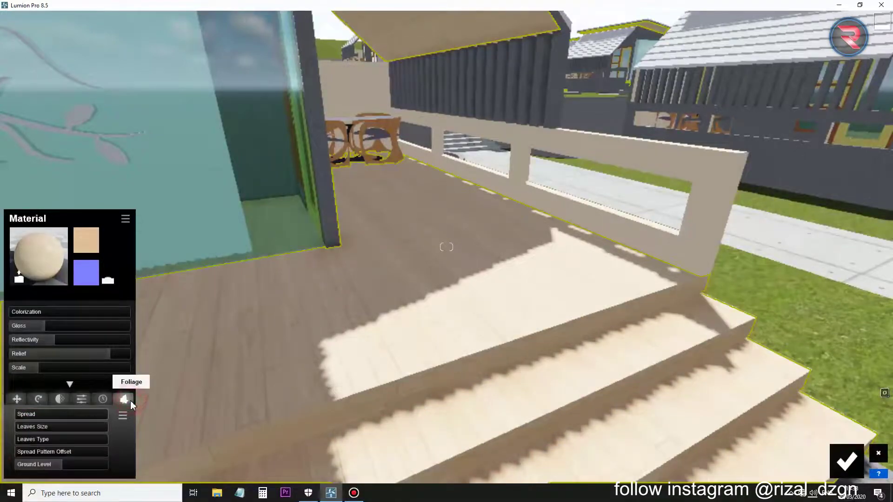
left_click(17, 400)
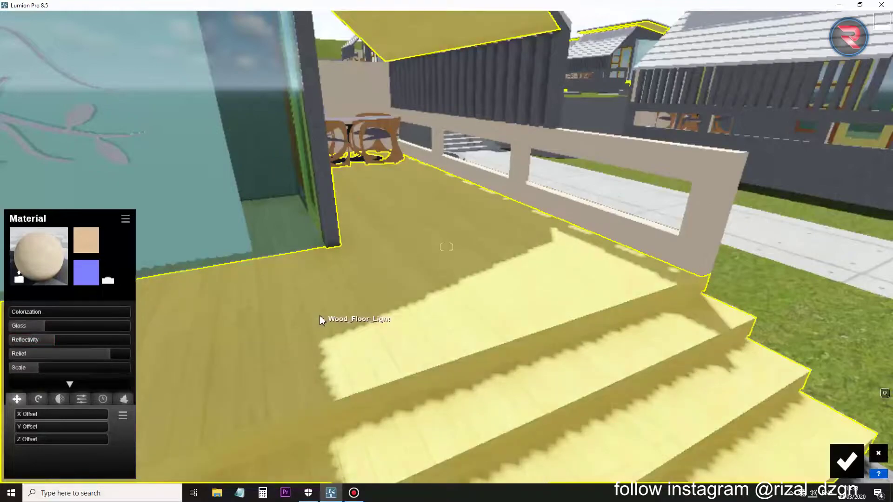
right_click_drag(319, 315, 640, 241)
Make the railing a white custom Color material with zero reflectivity, then select the tree decal.
left_click(640, 237)
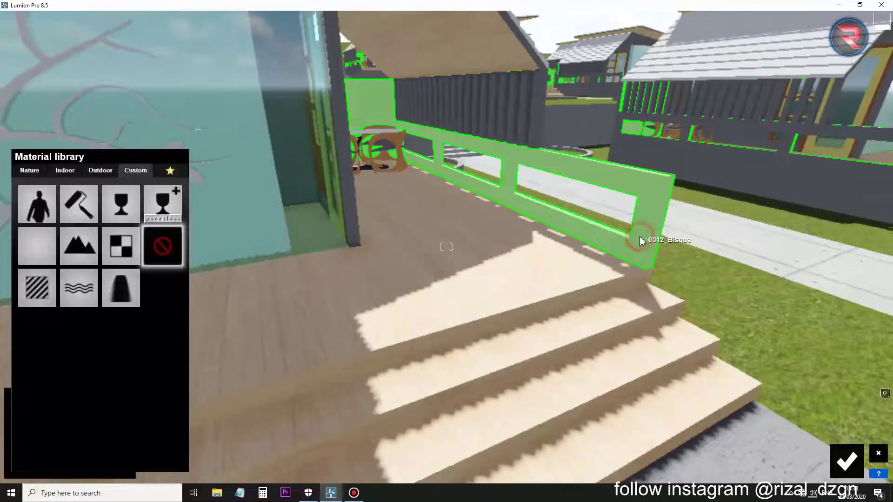
left_click(35, 292)
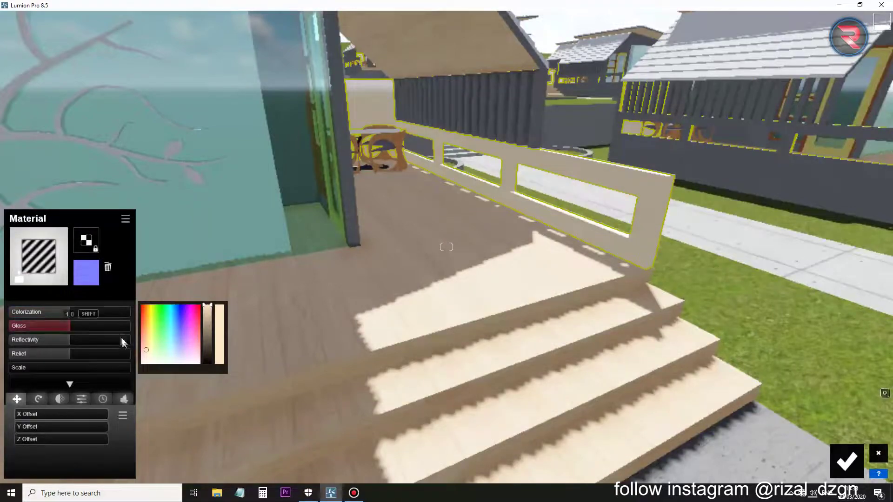
left_click_drag(173, 333, 142, 363)
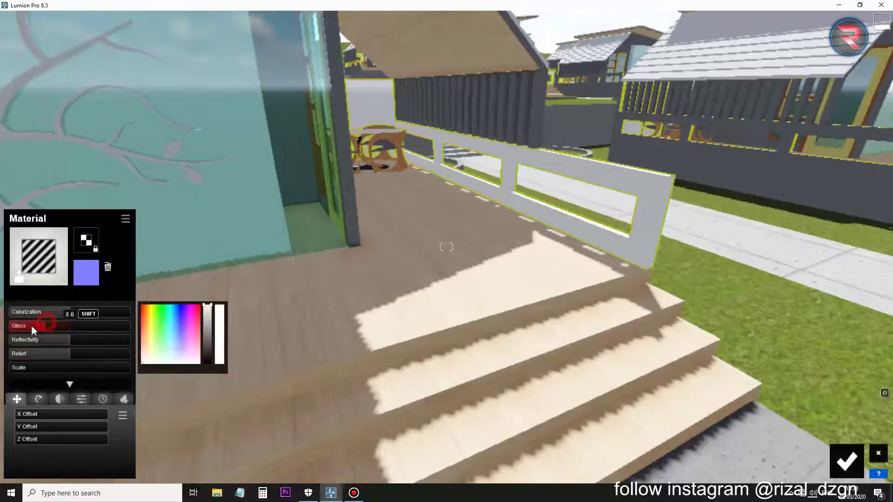
left_click(20, 343)
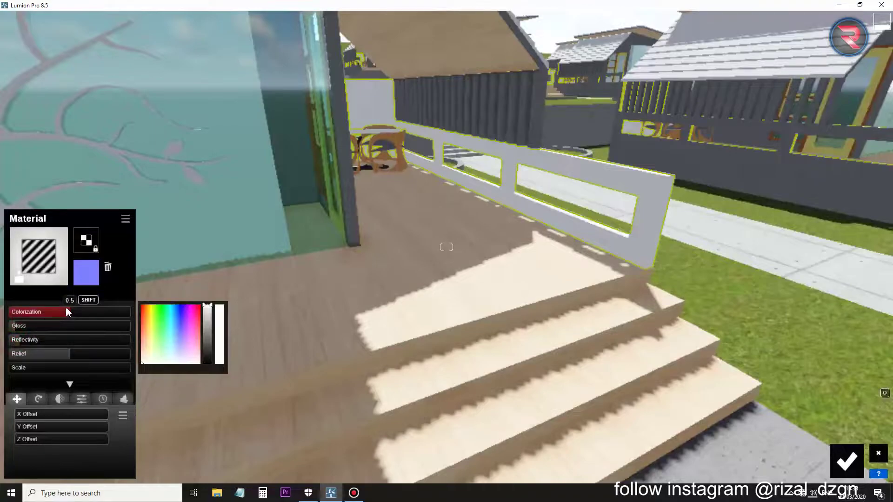
right_click_drag(375, 250, 375, 250)
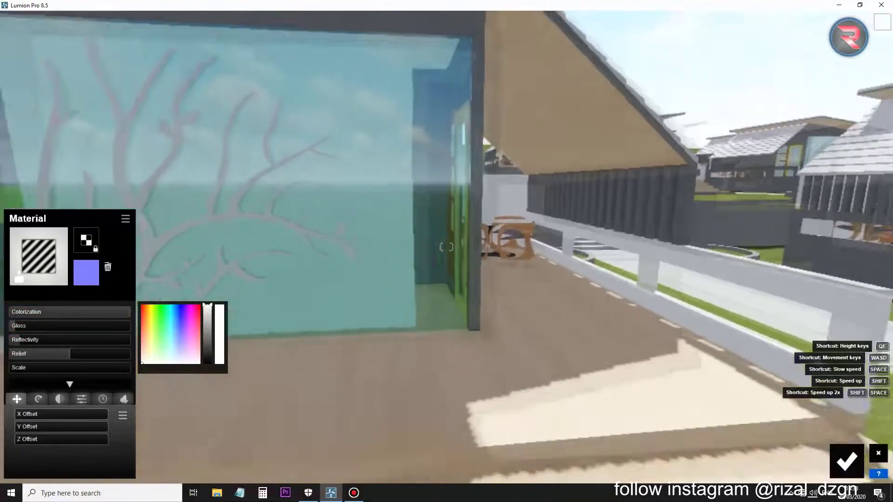
left_click(336, 308)
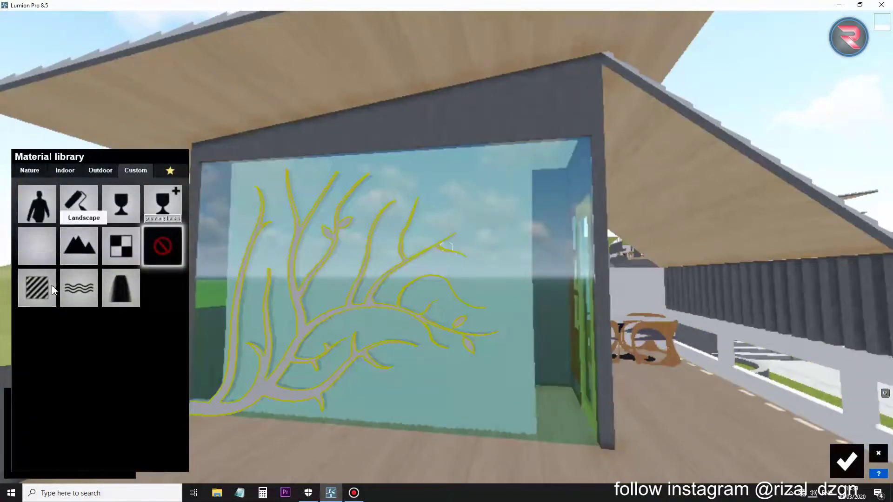
Give the tree decal a deep blue Color material with a matte finish.
left_click(49, 288)
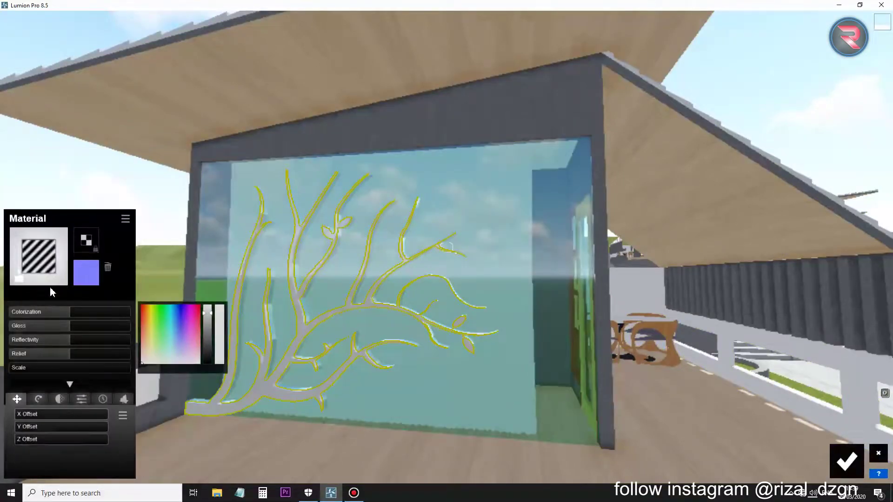
left_click(177, 319)
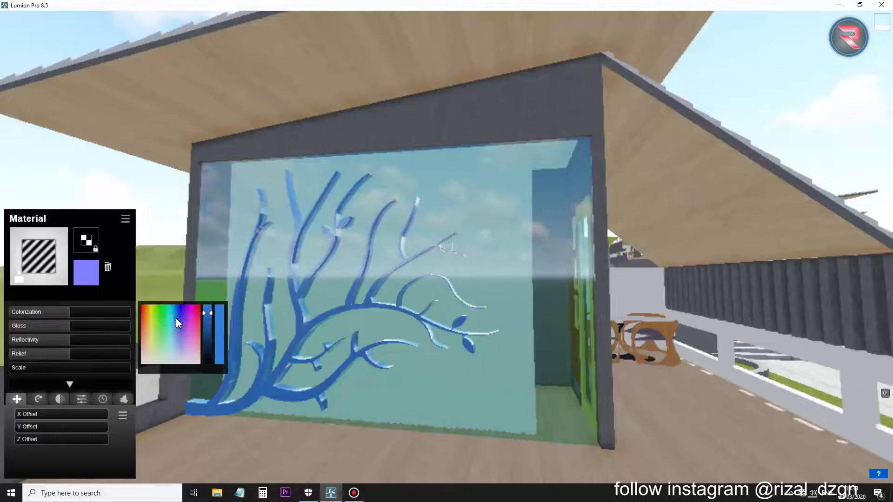
left_click(180, 300)
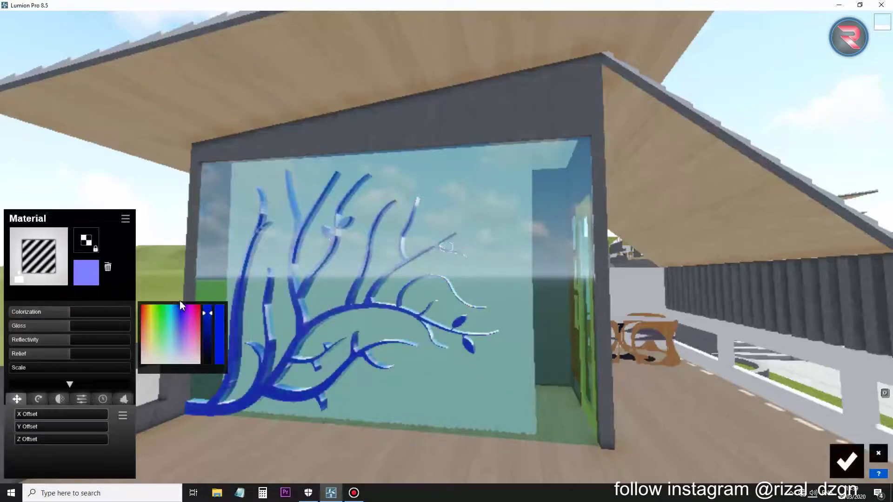
left_click_drag(180, 305, 180, 338)
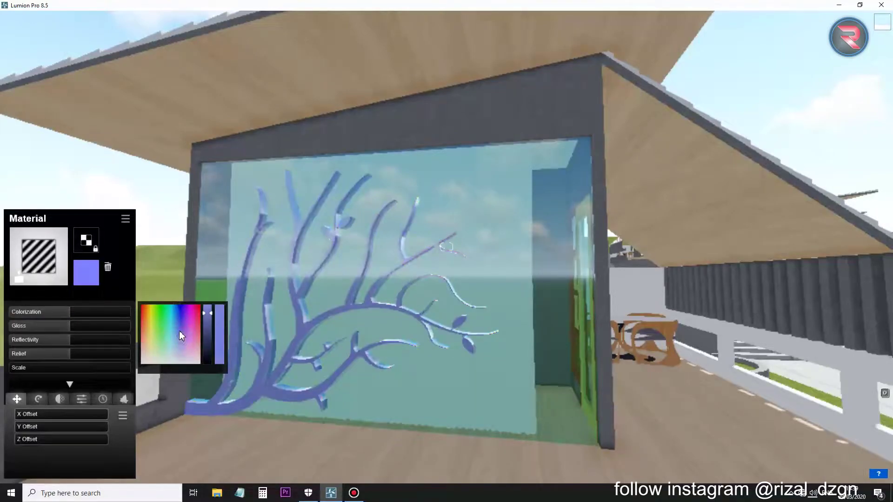
left_click(177, 329)
mouse_move(70, 326)
left_mouse_down()
mouse_move(25, 329)
mouse_move(85, 353)
left_mouse_up()
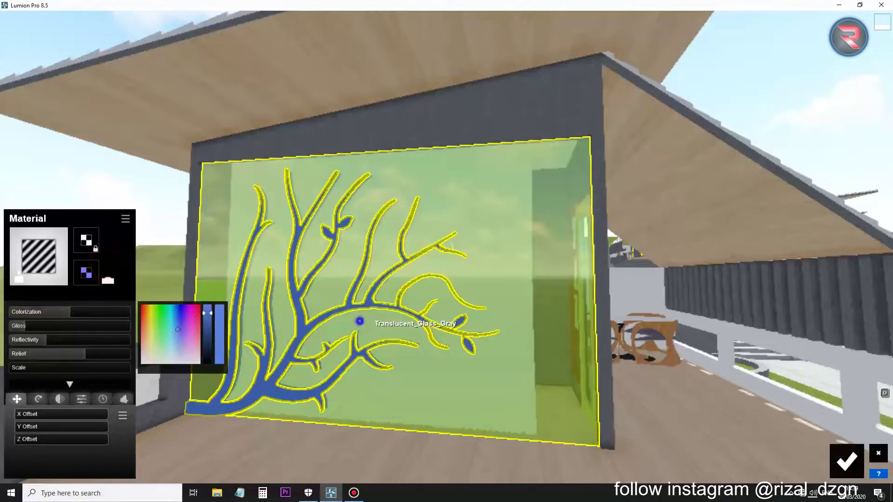
Set the decal's texture alpha to cut-out, add slight emissive glow and Silver weathering.
key("a")
left_click(81, 399)
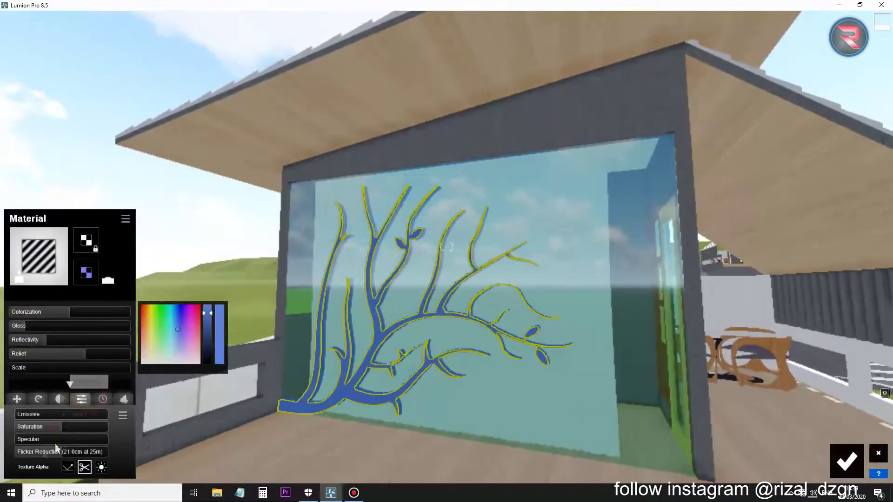
left_click(75, 469)
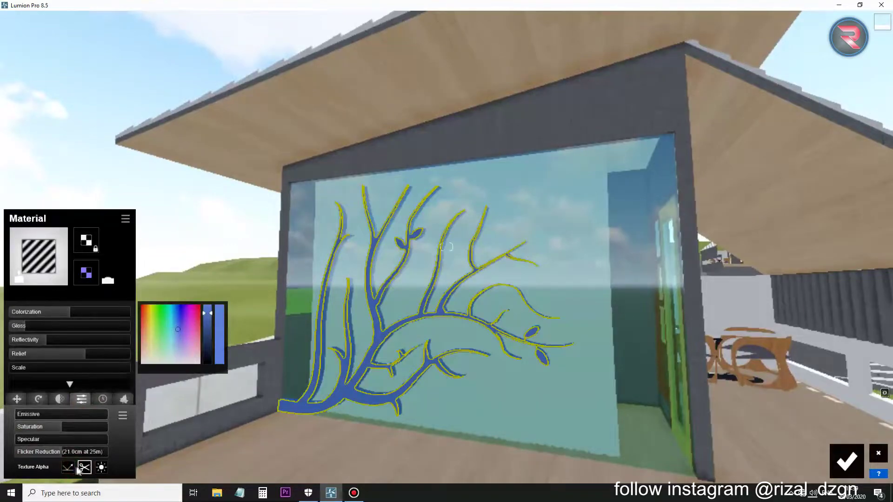
left_click(68, 468)
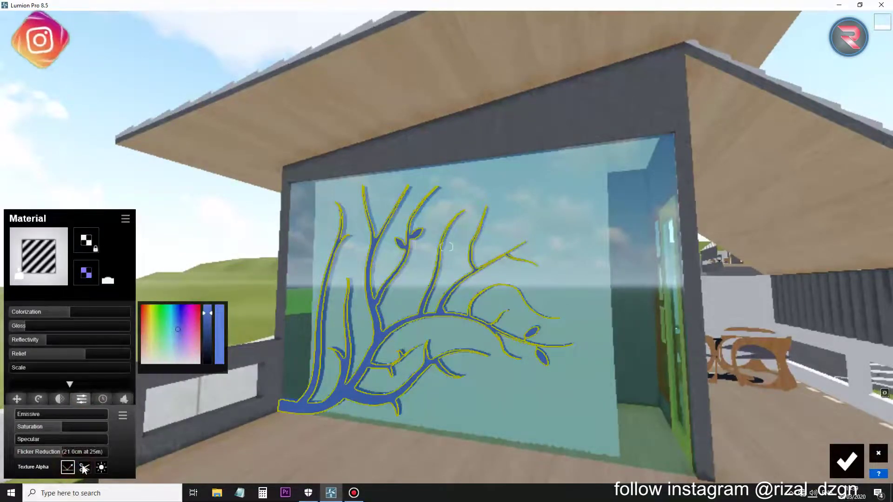
left_click(84, 467)
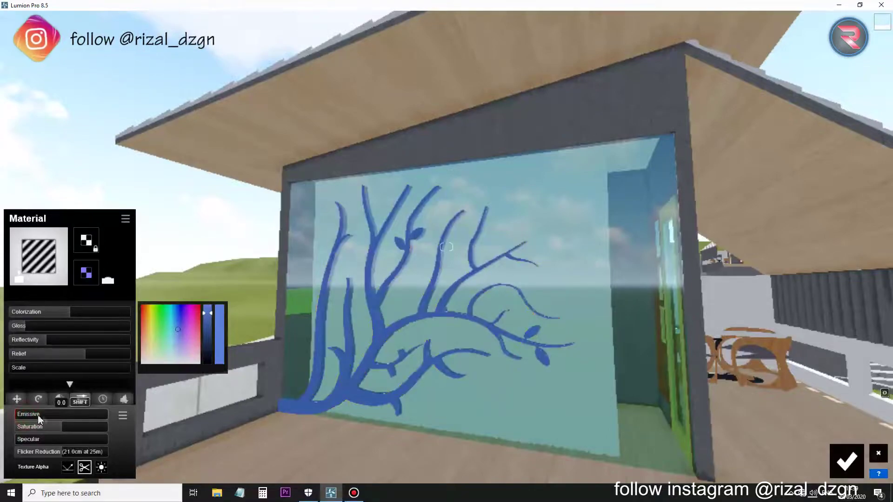
left_click_drag(37, 414, 2, 417)
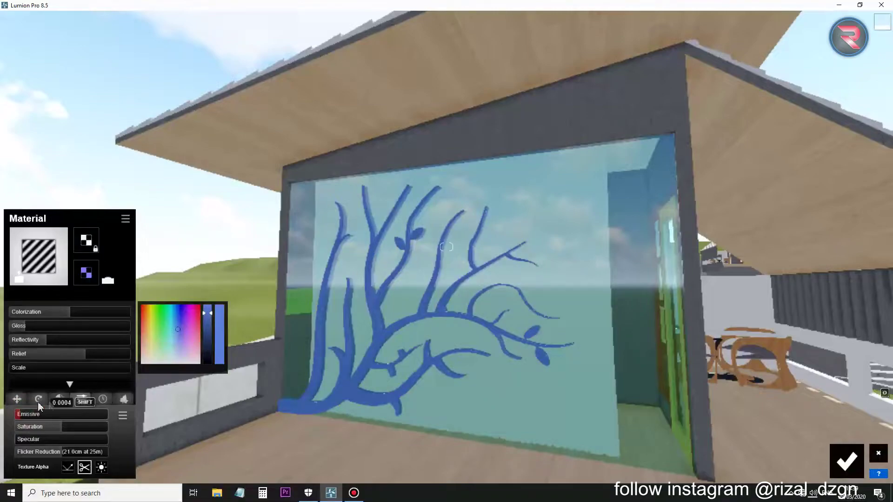
left_click(103, 399)
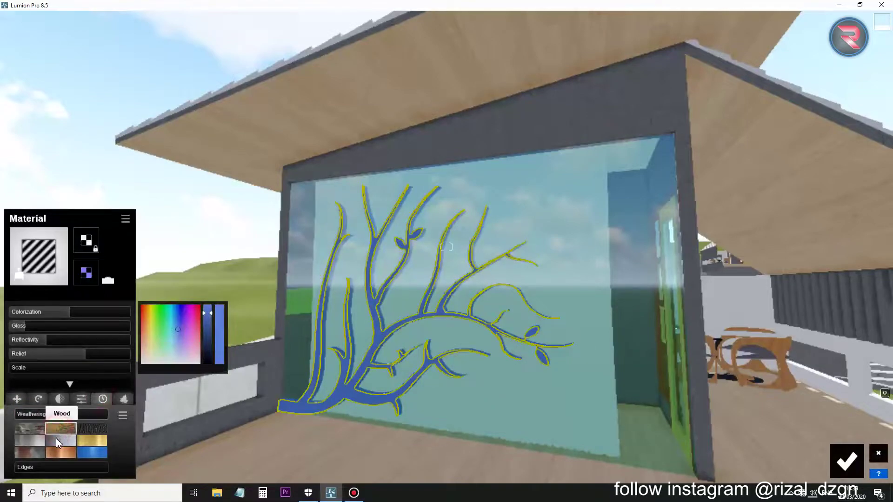
left_click(57, 441)
left_click(31, 441)
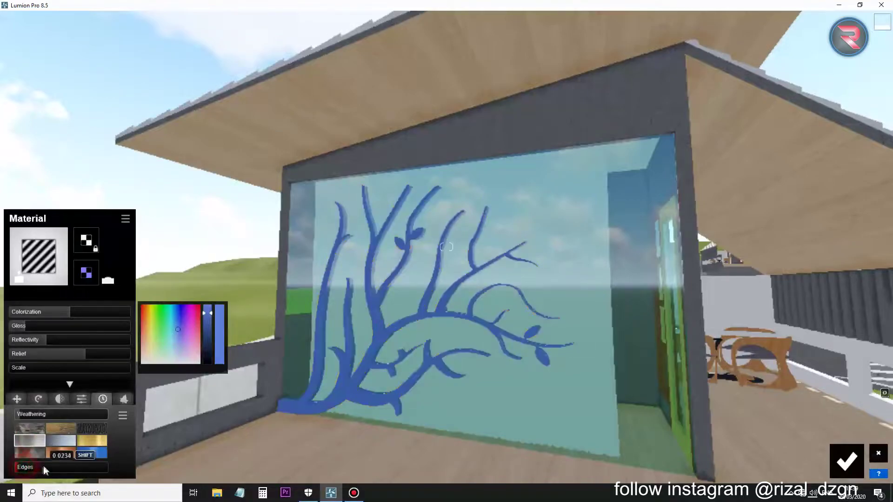
Select the glass wall's material and bring up the glass materials.
right_click_drag(279, 298, 423, 297)
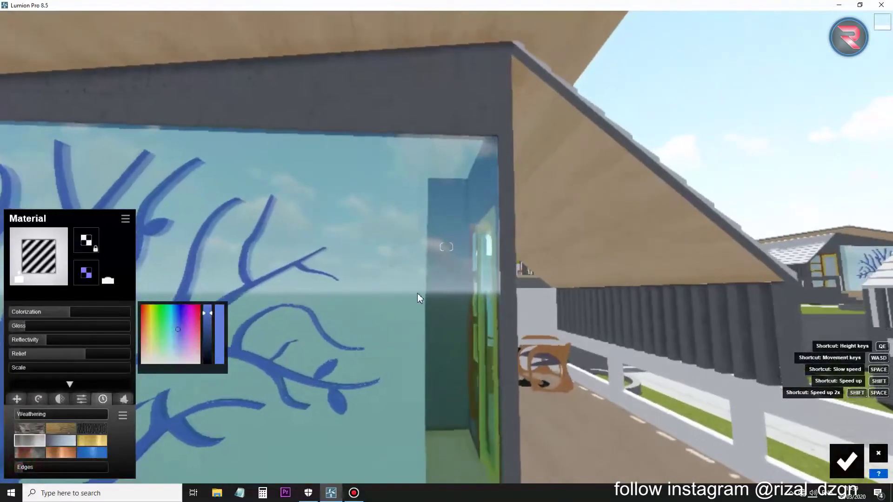
left_click(417, 293)
left_click(41, 279)
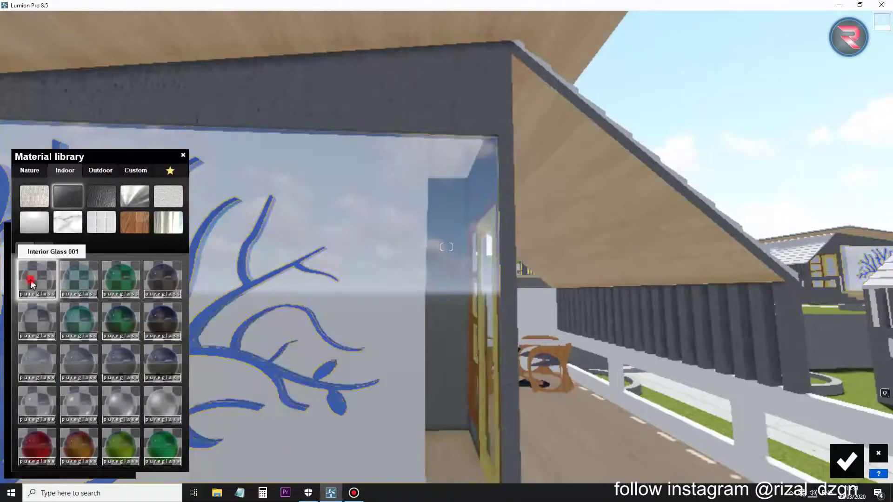
Apply Interior Glass 001, tune reflectivity and double-sidedness, and darken the tint slightly.
left_click(31, 281)
mouse_move(47, 361)
left_mouse_down()
mouse_move(49, 372)
mouse_move(101, 382)
mouse_move(65, 381)
left_mouse_up()
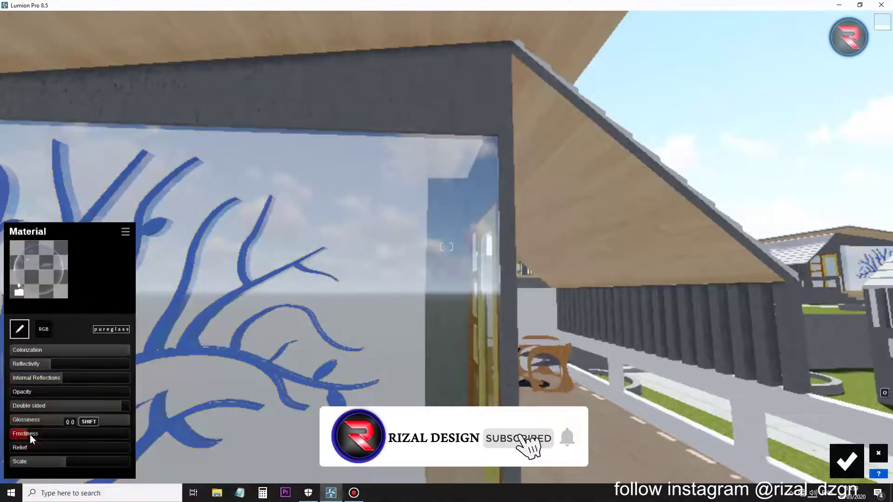
mouse_move(102, 407)
left_mouse_down()
mouse_move(116, 411)
mouse_move(99, 408)
left_mouse_up()
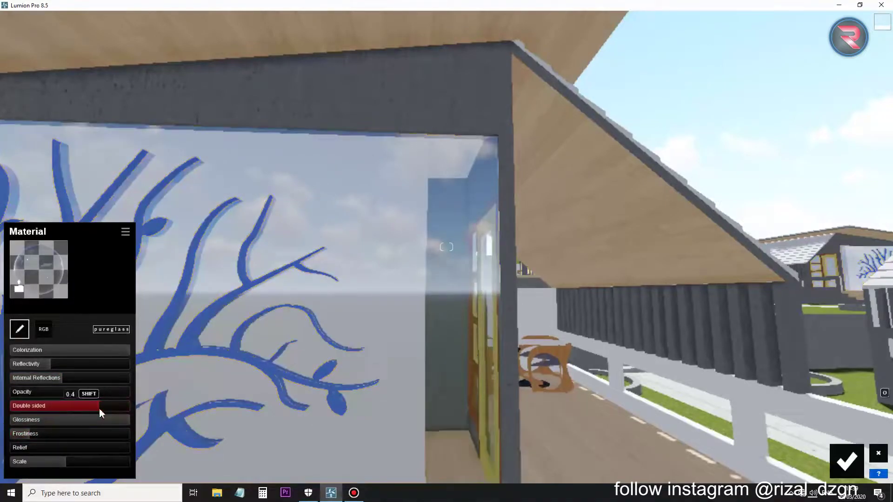
left_click(46, 331)
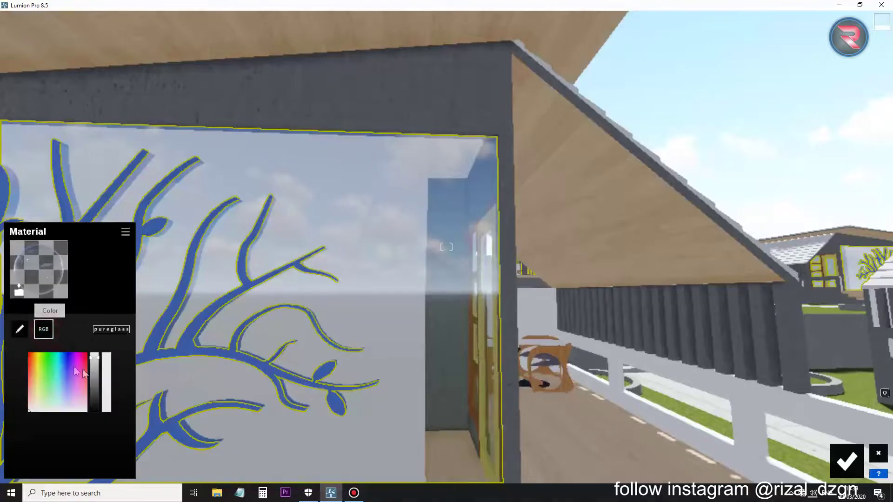
left_click(94, 371)
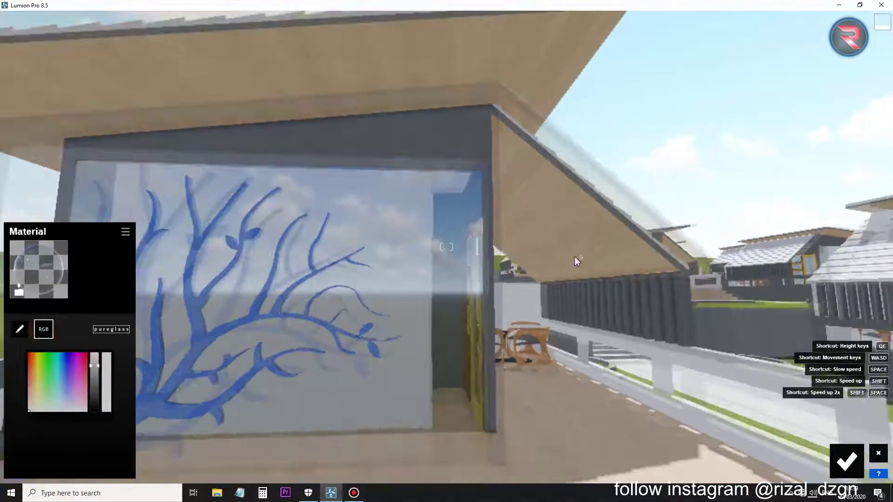
Pull back to view the whole house and select the path's material.
mouse_move(468, 267)
right_mouse_down()
mouse_move(517, 265)
mouse_move(505, 327)
right_mouse_up()
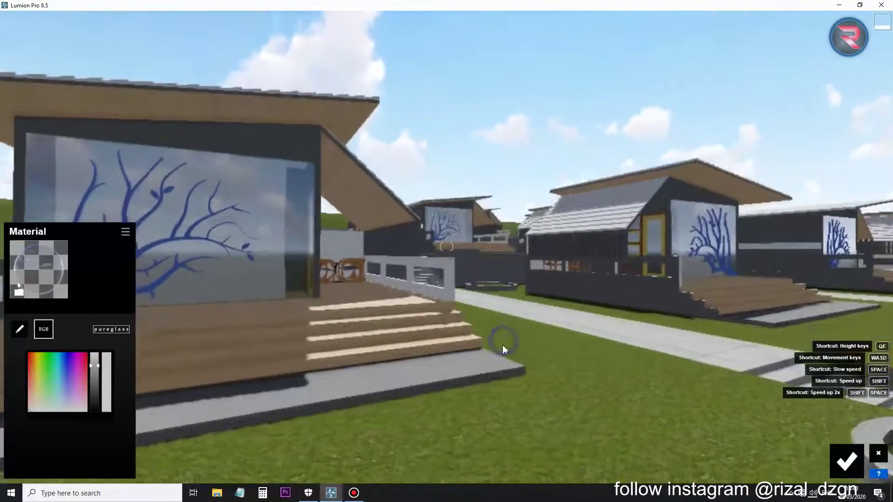
scroll(465, 302, "down", 5)
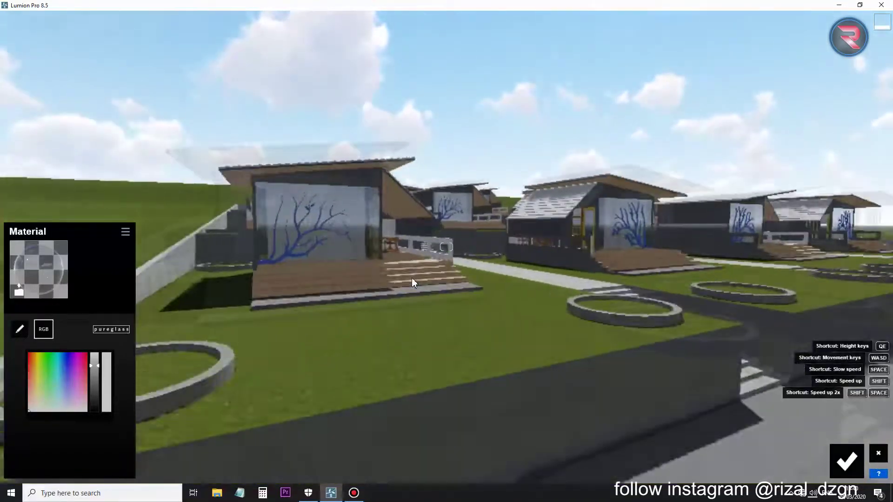
scroll(412, 289, "up", 5)
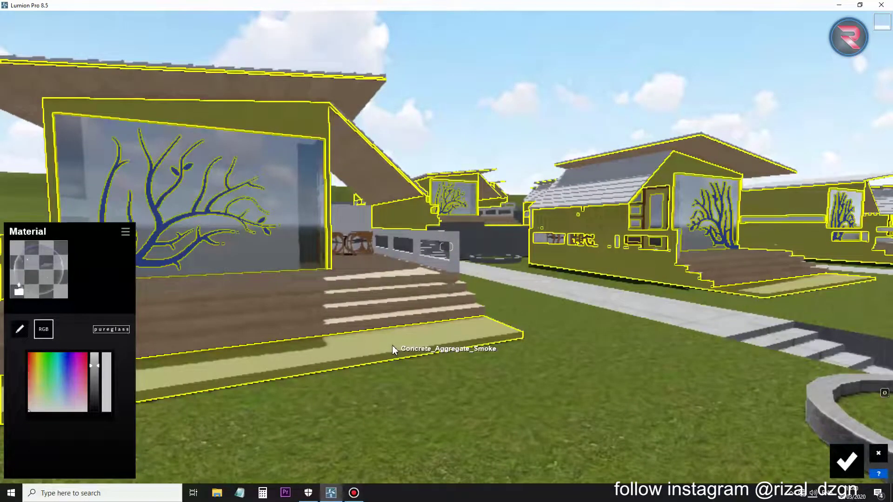
scroll(396, 351, "down", 5)
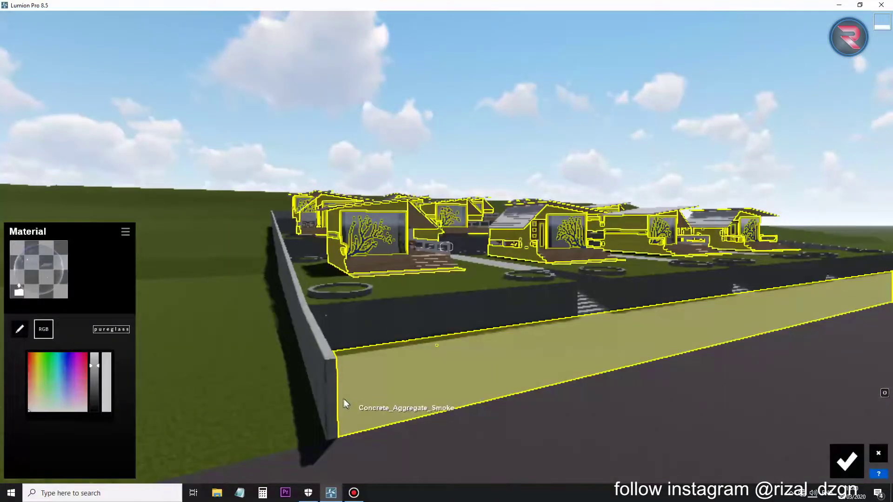
scroll(545, 329, "up", 5)
scroll(544, 326, "up", 3)
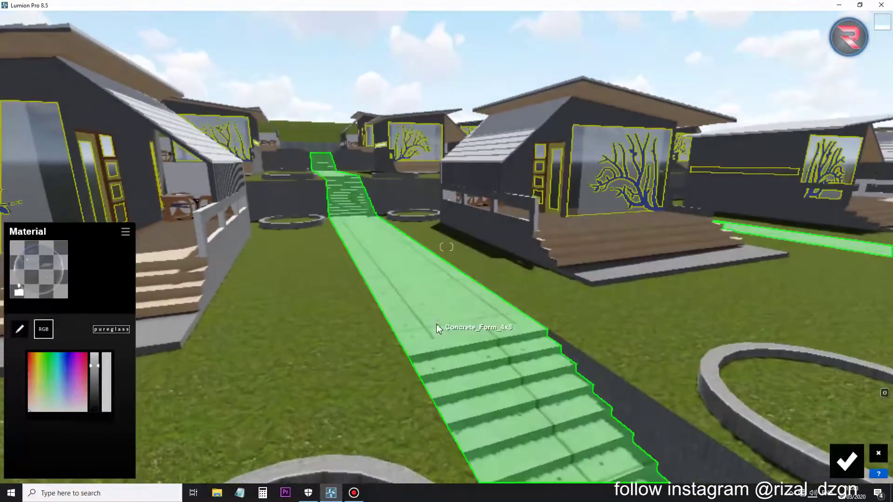
left_click(436, 324)
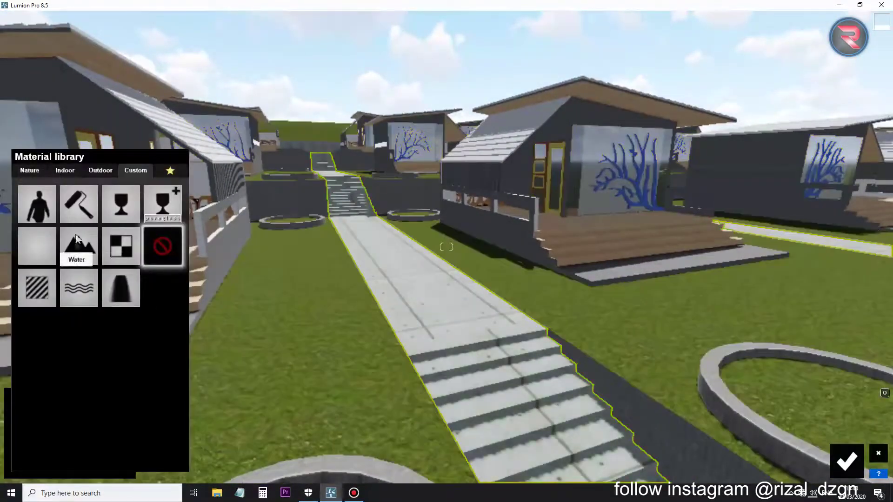
Apply a smooth white Outdoor concrete to the path and stairs.
left_click(92, 172)
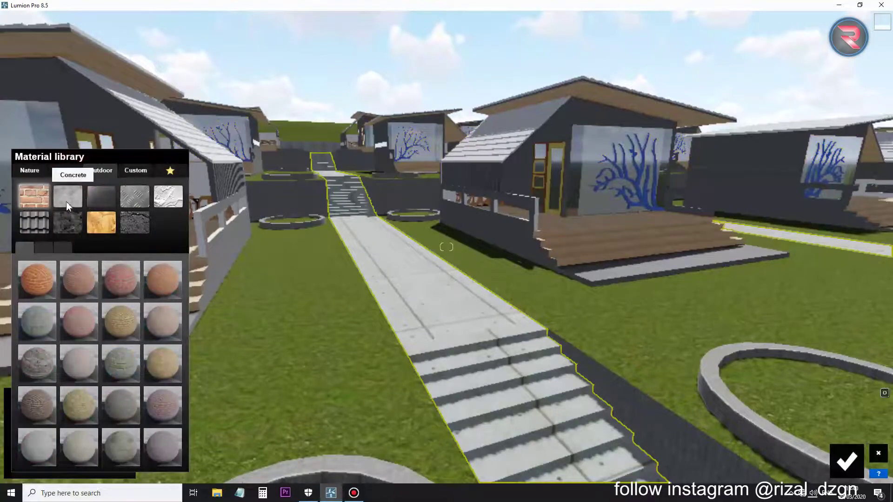
left_click(67, 202)
left_click(61, 245)
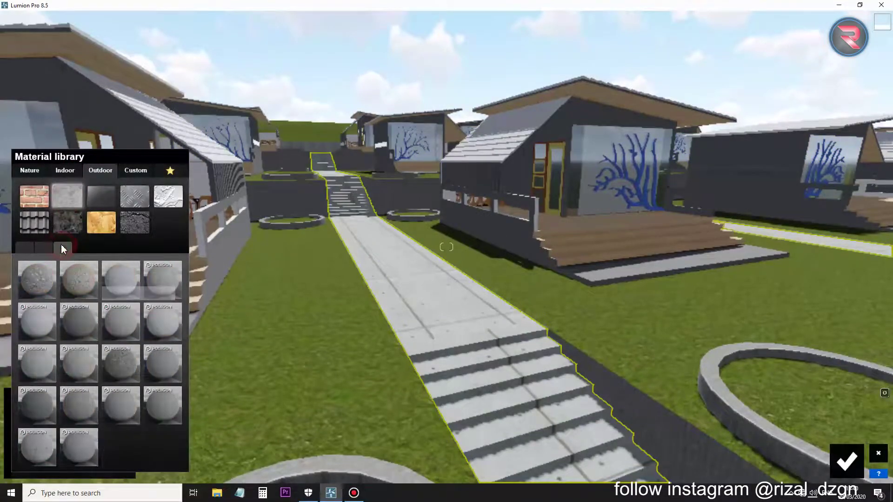
left_click(71, 284)
left_click(116, 277)
key("w")
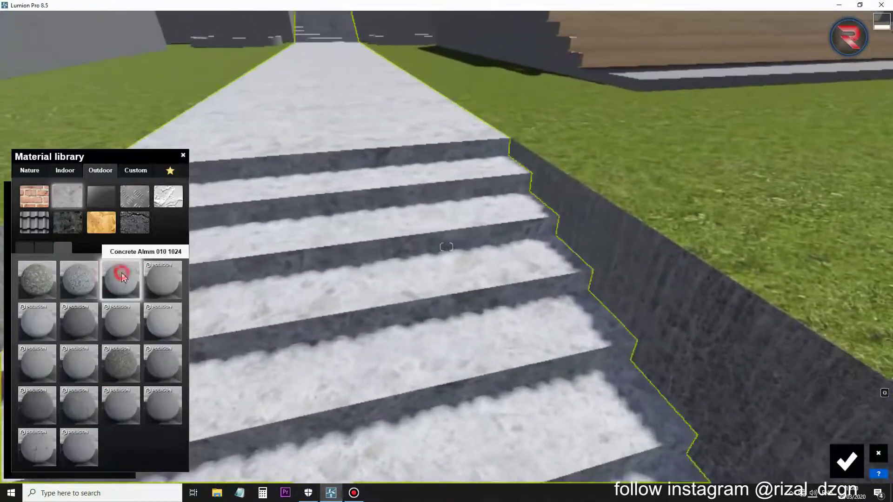
left_click(122, 273)
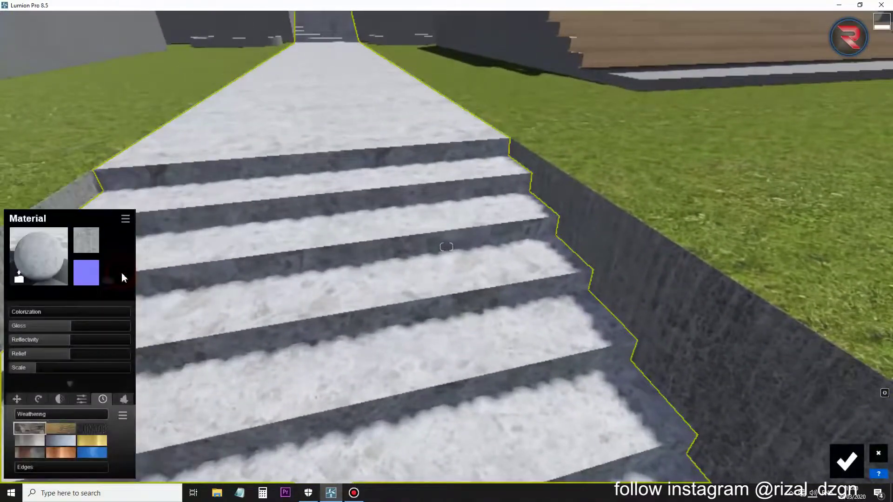
Add a normal map, reduce gloss and reflectivity, and raise relief to about 1.4.
left_click(106, 279)
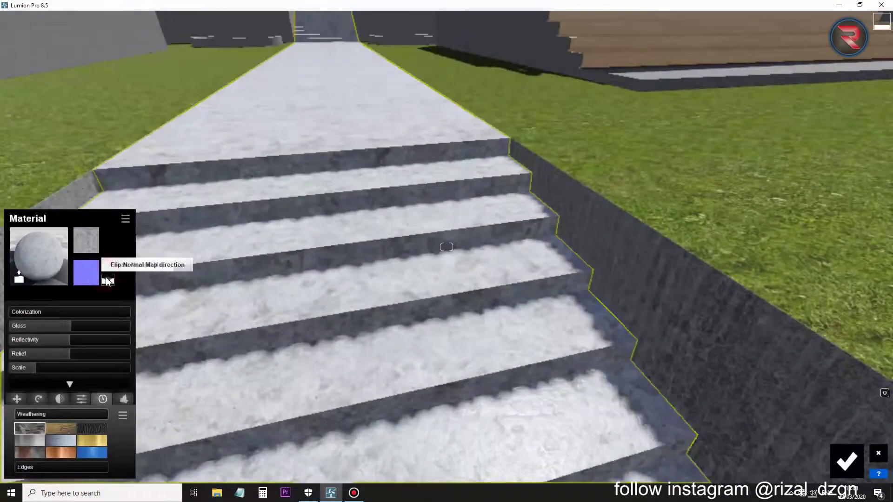
left_click(18, 328)
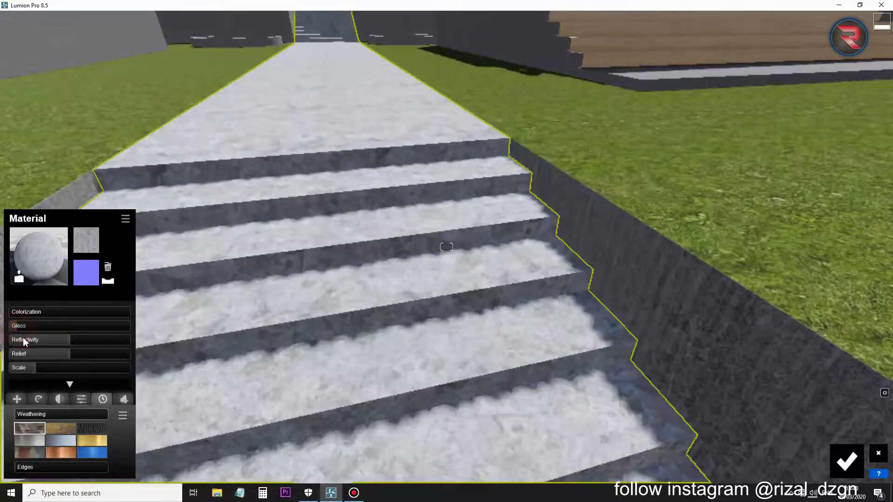
left_click_drag(75, 356, 97, 355)
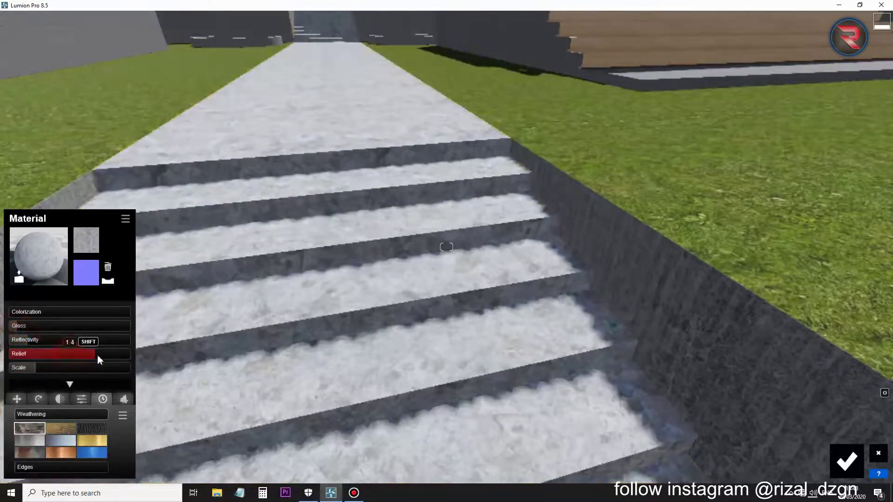
left_click(22, 464)
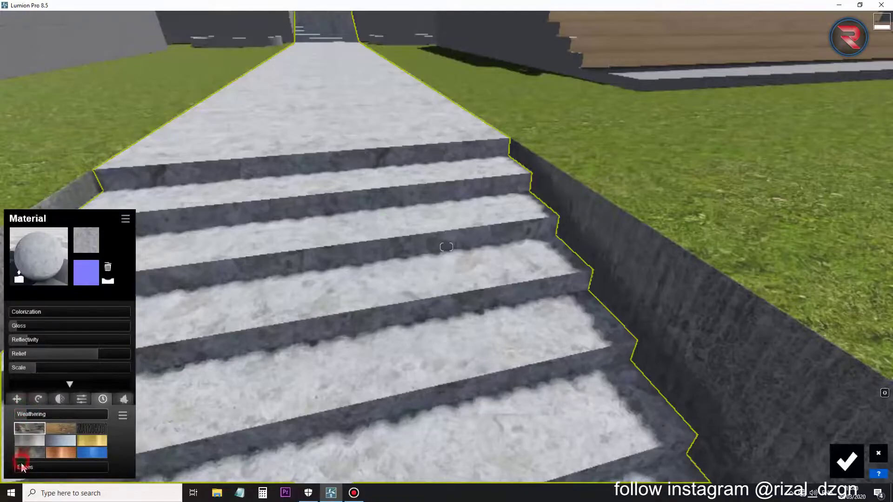
Move the camera to the roadside retaining wall and select it.
scroll(277, 316, "down", 5)
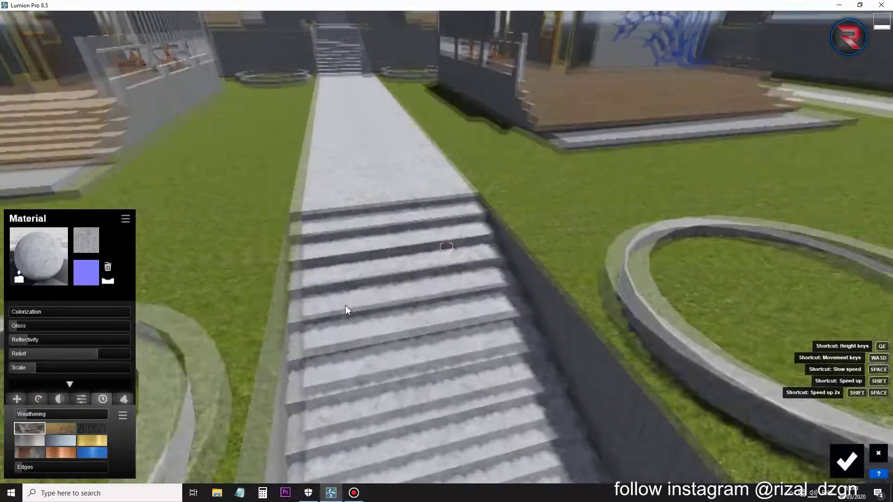
scroll(345, 305, "down", 3)
scroll(418, 324, "down", 5)
scroll(434, 326, "up", 3)
scroll(425, 326, "up", 3)
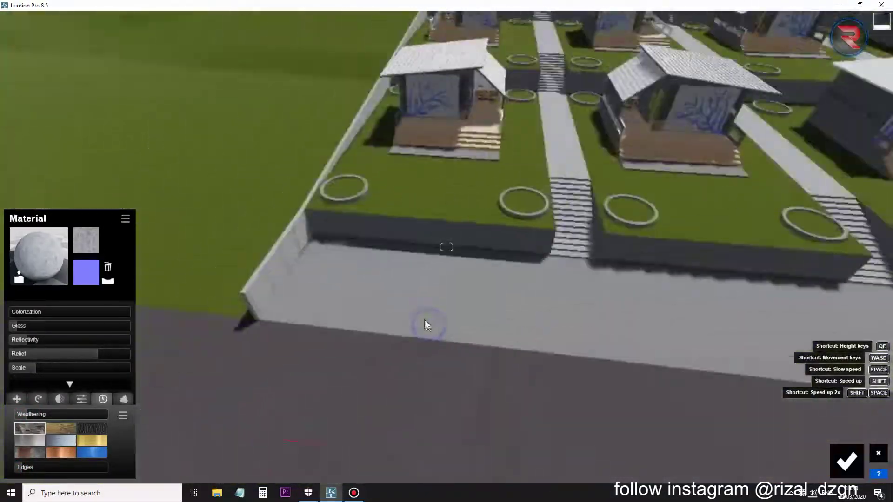
scroll(427, 272, "up", 3)
scroll(427, 272, "down", 2)
left_click(451, 261)
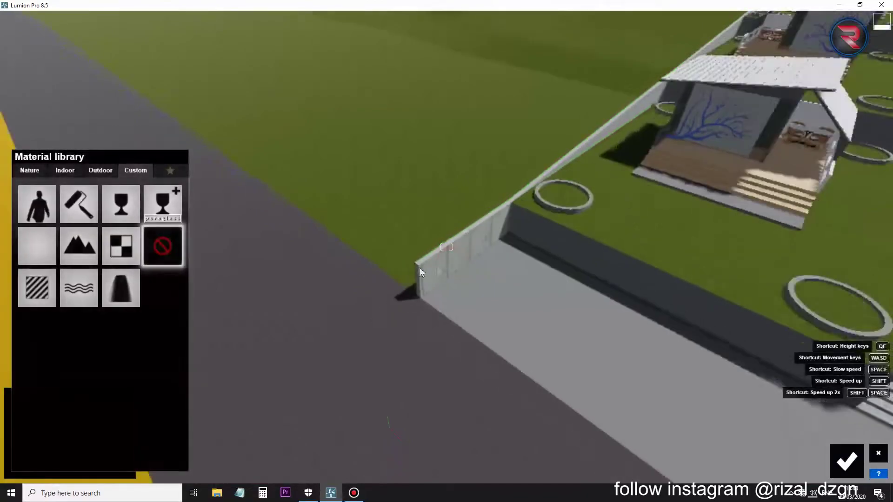
Try several outdoor concretes, then apply and accept Concrete 004 1024.
left_click(97, 172)
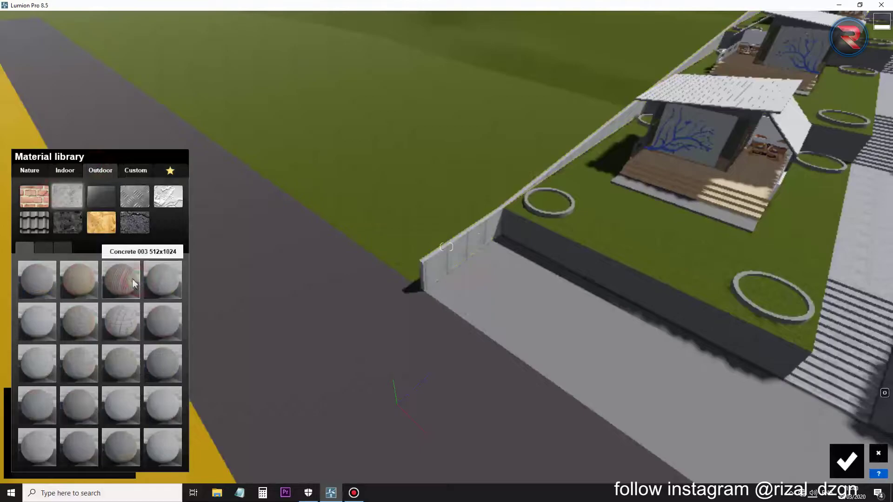
left_click(132, 282)
scroll(442, 270, "down", 3)
scroll(468, 276, "up", 2)
scroll(468, 276, "up", 2)
scroll(445, 256, "up", 2)
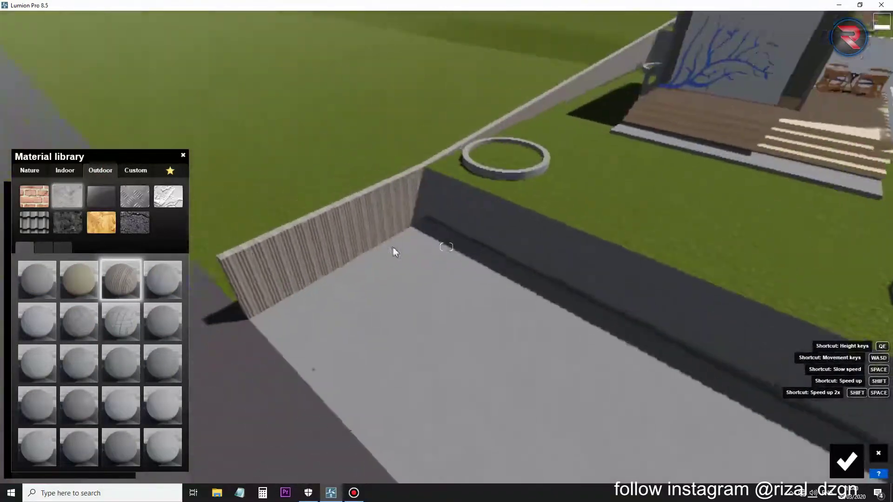
scroll(393, 247, "up", 2)
right_click_drag(351, 234, 324, 211)
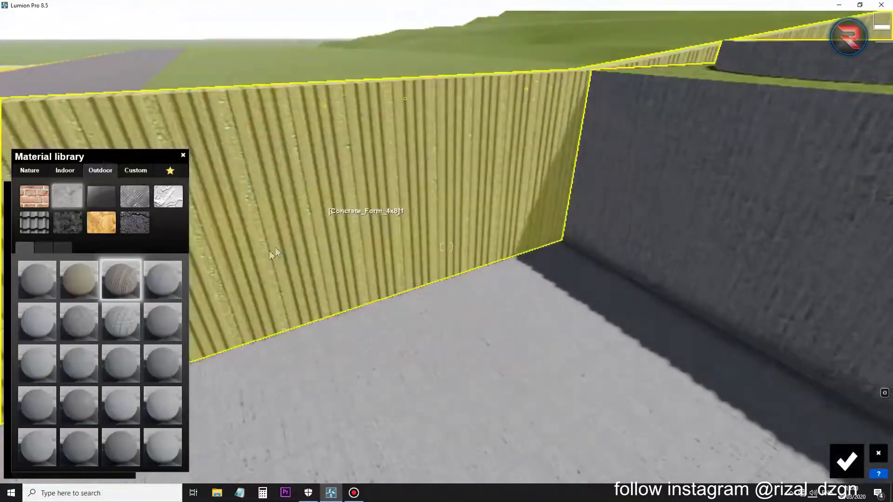
left_click(131, 317)
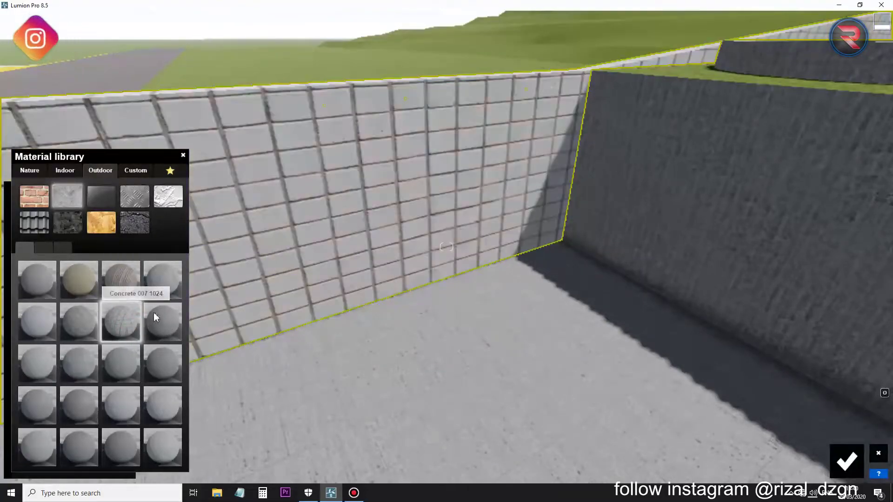
left_click(165, 278)
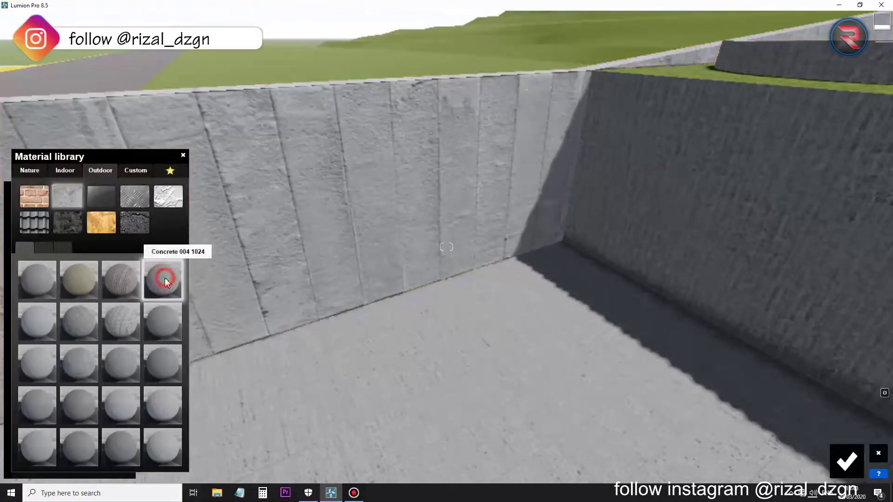
left_click(164, 277)
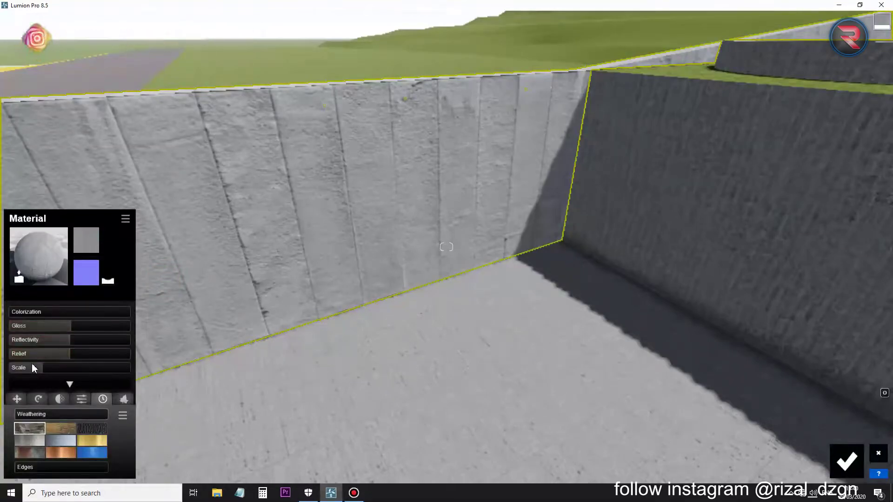
Enlarge the wall concrete's scale, lower its gloss and reflectivity, raise relief to 1.0, and add weathering.
left_click_drag(32, 368, 450, 291)
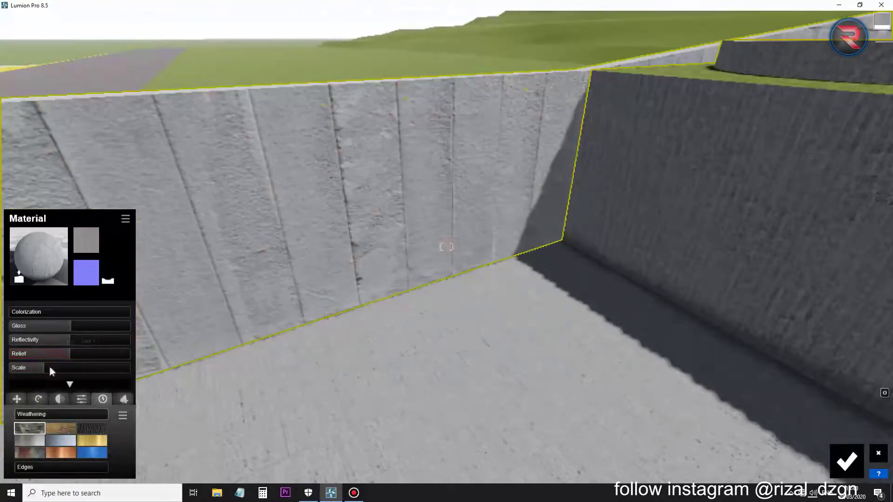
left_click_drag(35, 331, 17, 329)
left_click(30, 339)
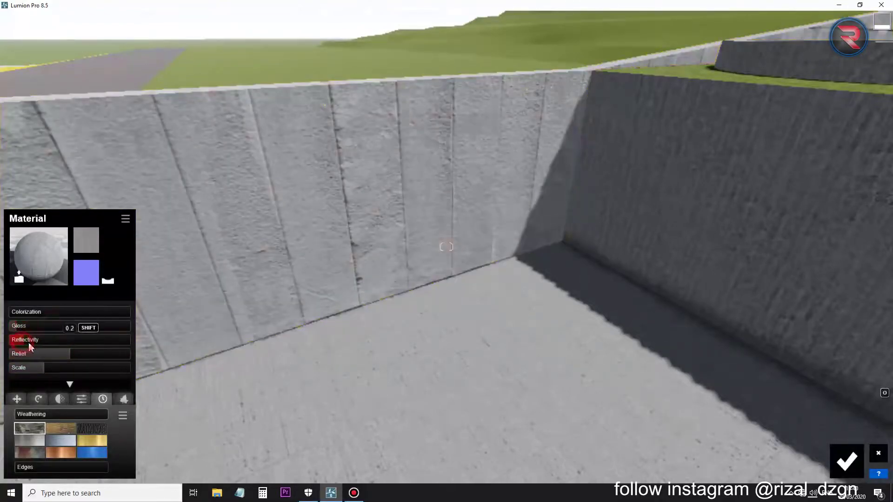
mouse_move(52, 354)
left_mouse_down()
mouse_move(83, 357)
mouse_move(95, 398)
left_mouse_up()
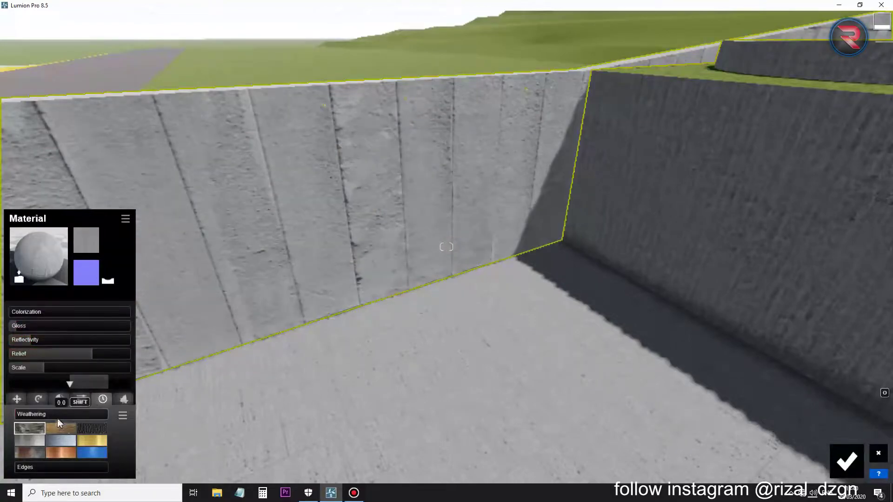
left_click_drag(46, 416, 33, 418)
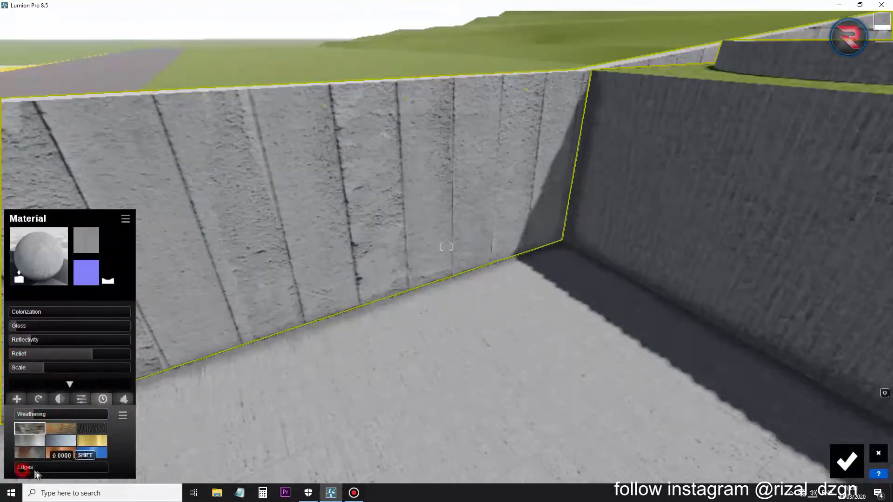
Replace the road's dark asphalt with Outdoor > Asphalt > Asphalt Wet.
scroll(406, 326, "down", 10)
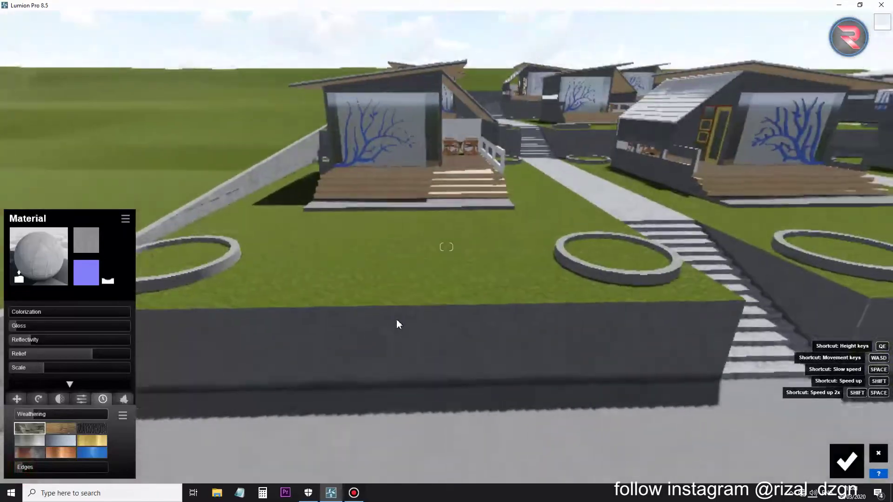
scroll(393, 319, "down", 3)
scroll(389, 319, "down", 3)
scroll(387, 318, "down", 3)
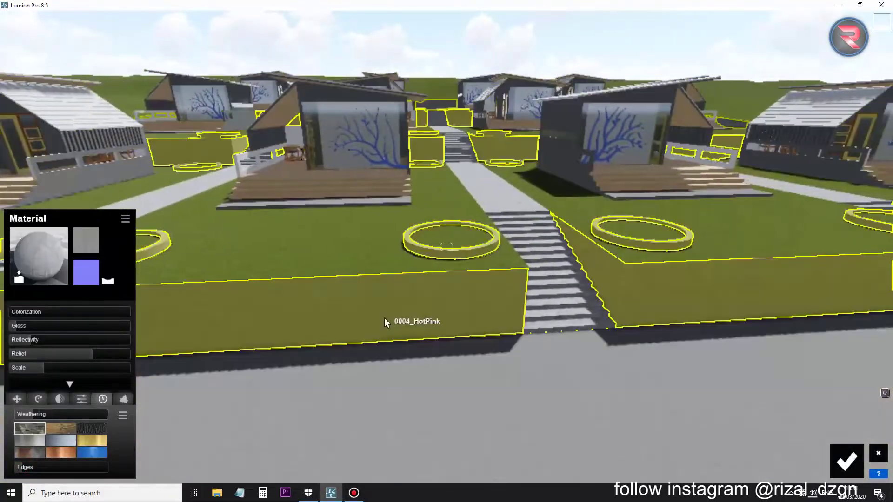
scroll(442, 347, "down", 5)
scroll(625, 372, "down", 5)
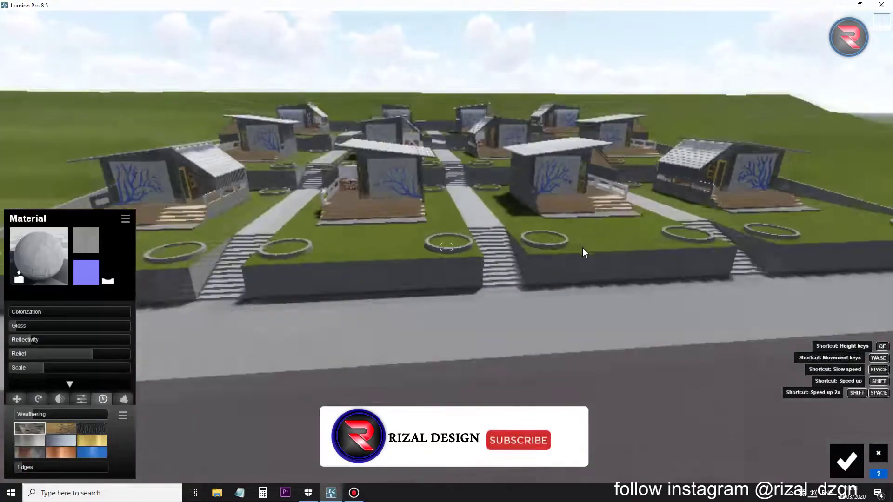
scroll(577, 242, "down", 3)
scroll(520, 208, "up", 5)
scroll(502, 223, "up", 2)
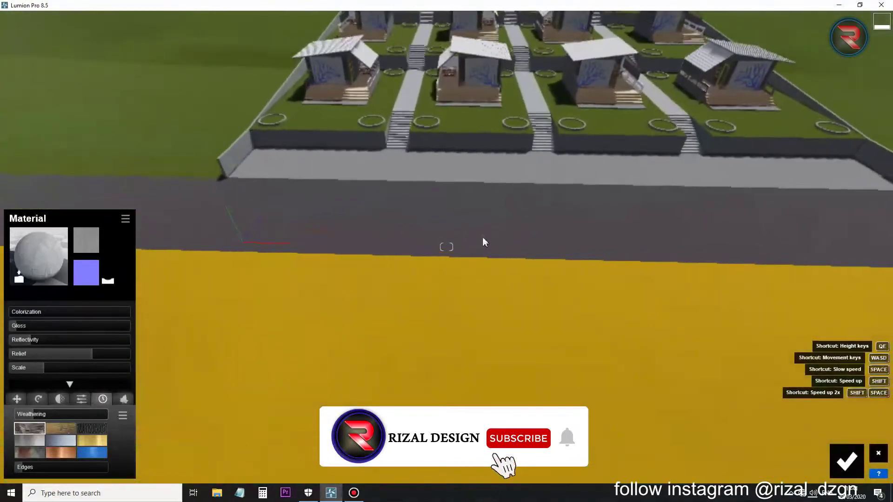
left_click(482, 238)
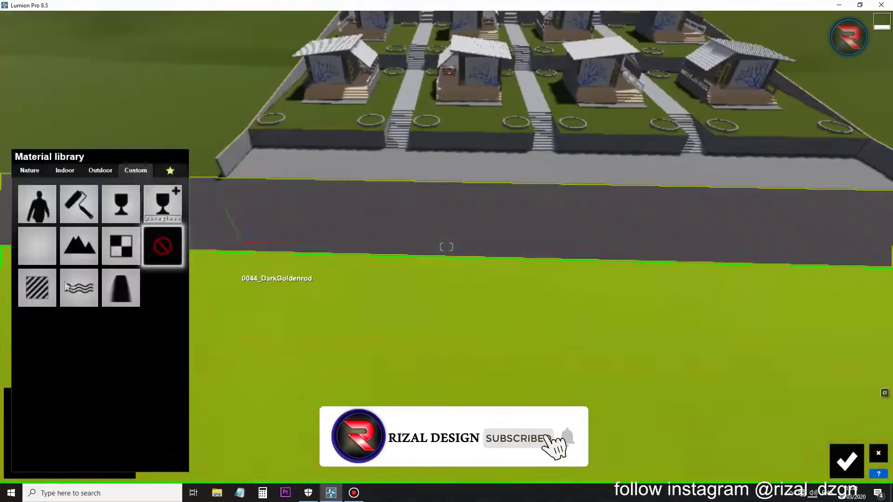
left_click(98, 171)
left_click(135, 223)
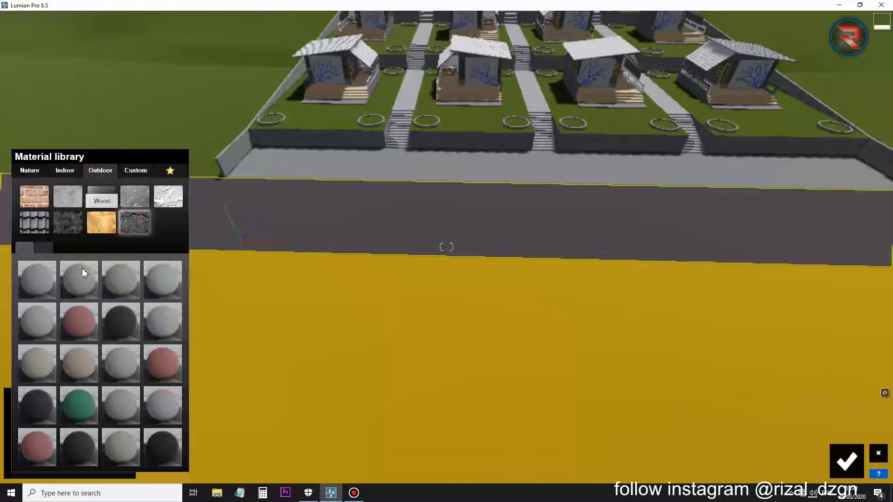
left_click(45, 247)
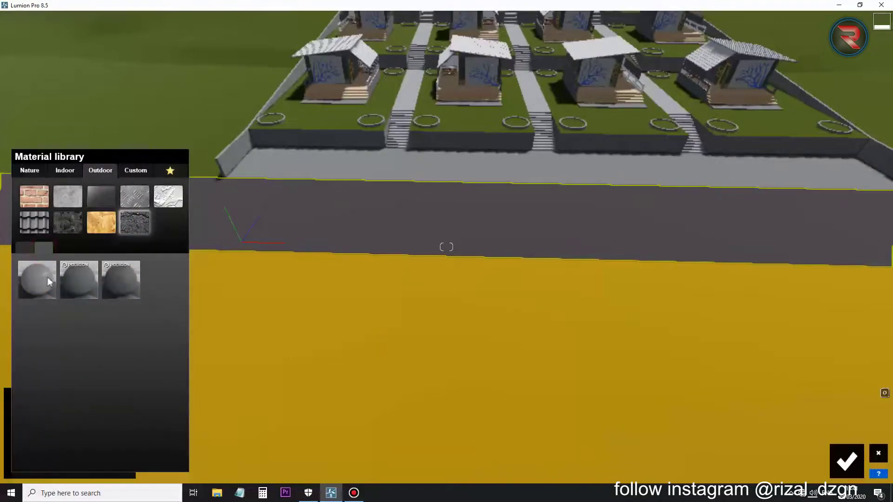
left_click(43, 273)
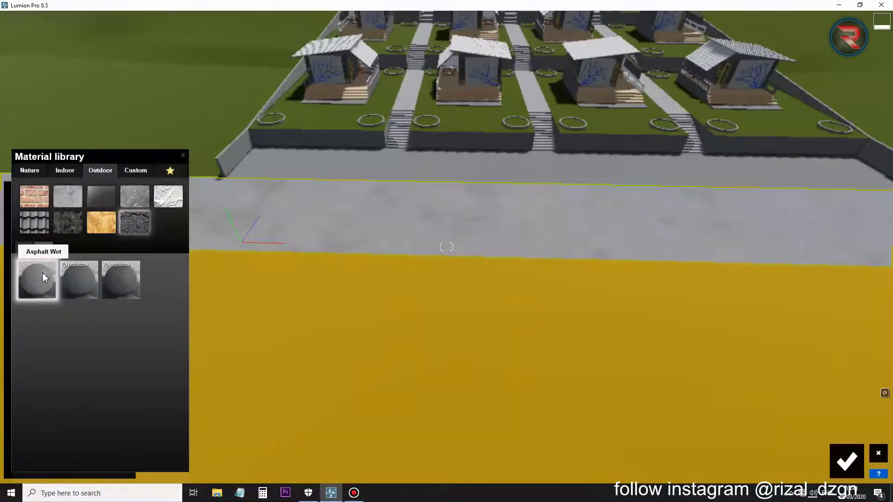
Darken the road's colour tint and enlarge its texture scale to about 18.4.
left_click(42, 312)
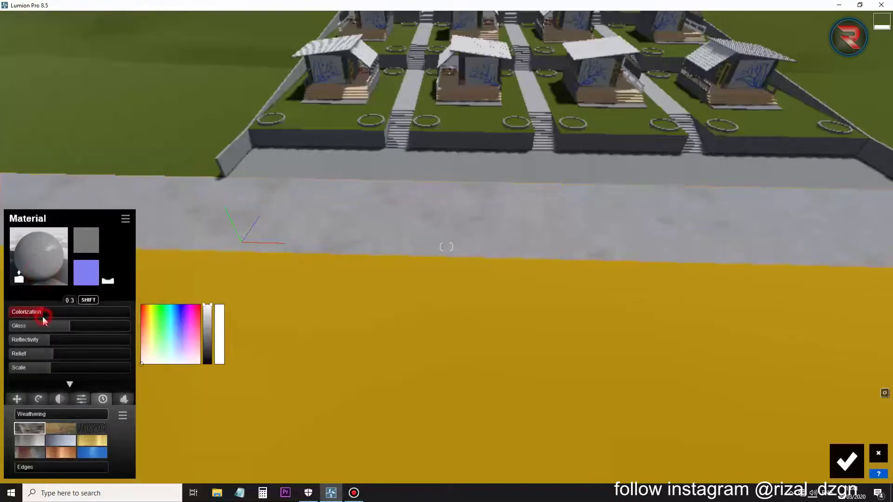
left_click(211, 334)
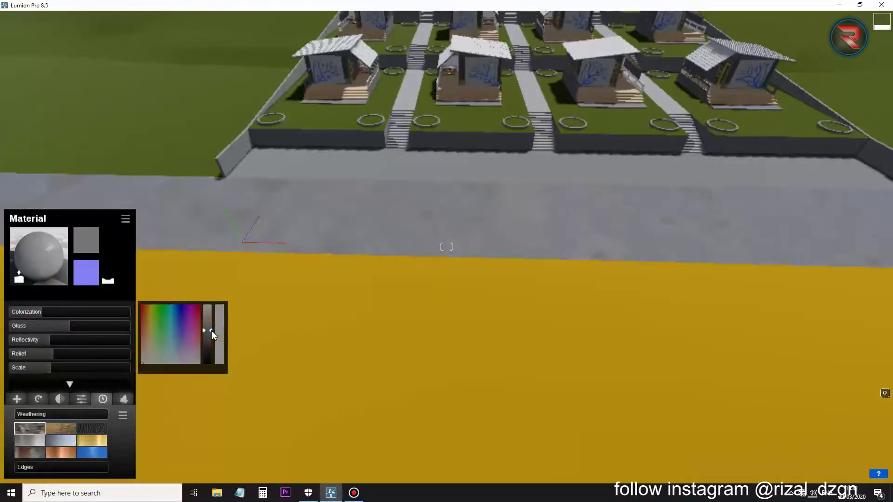
mouse_move(387, 242)
right_mouse_down()
mouse_move(398, 233)
mouse_move(359, 212)
right_mouse_up()
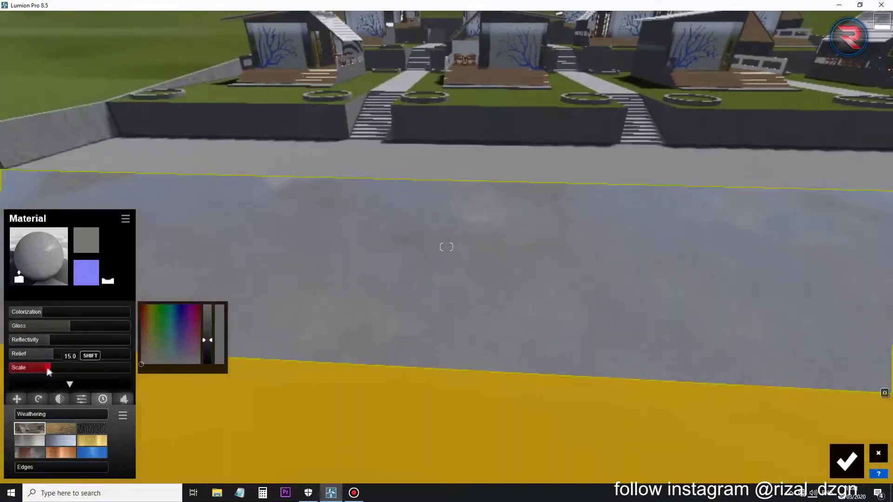
left_click_drag(49, 370, 54, 372)
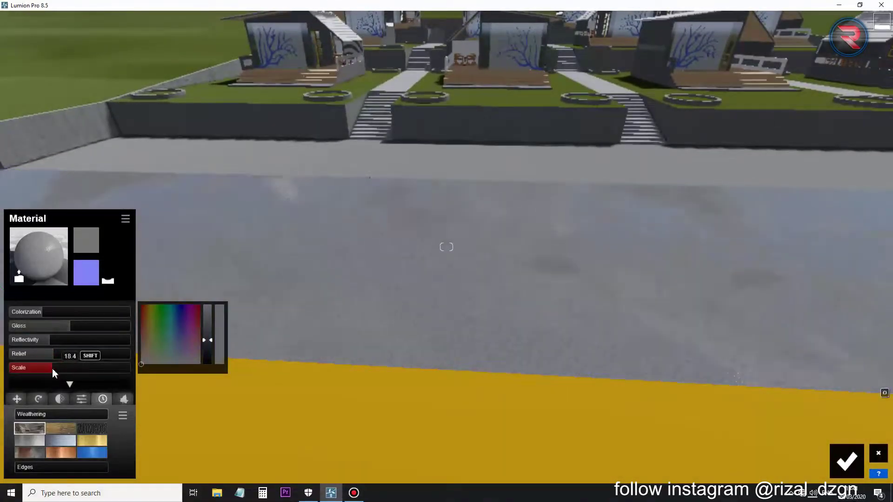
right_click_drag(281, 263, 263, 329)
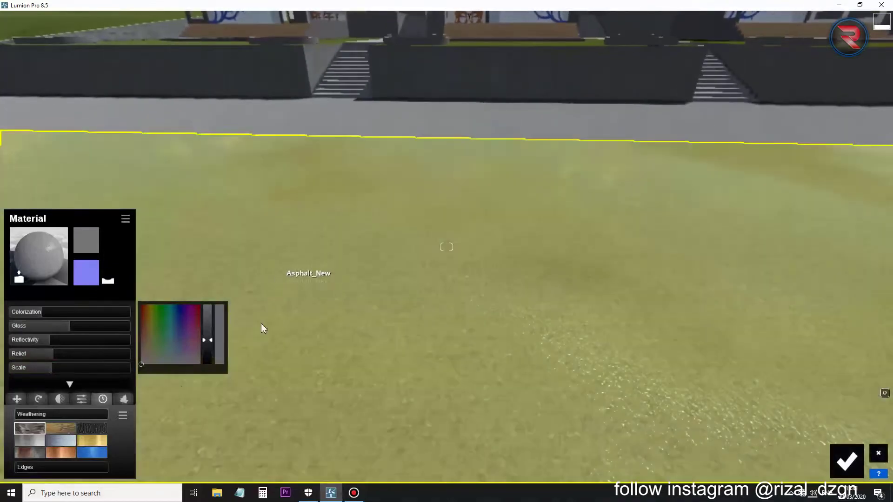
mouse_move(42, 367)
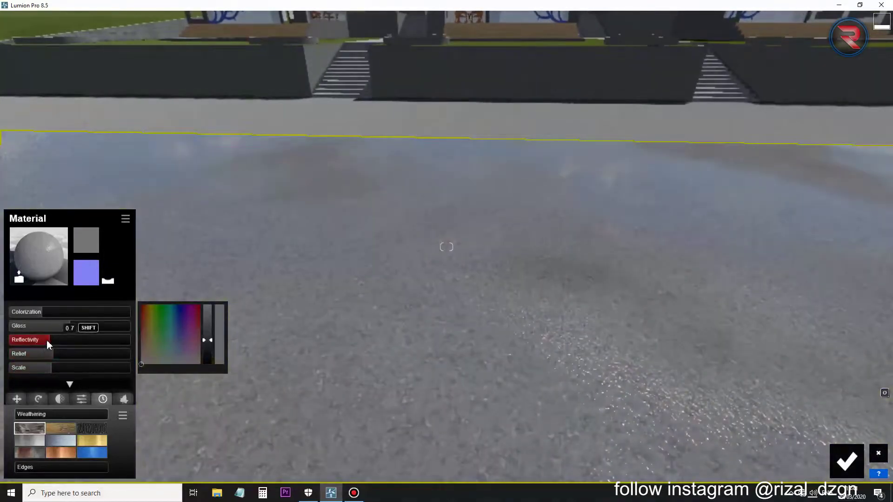
Raise the road's reflectivity and gloss toward 1.5, and set its tint colour to black.
left_click_drag(48, 343, 54, 351)
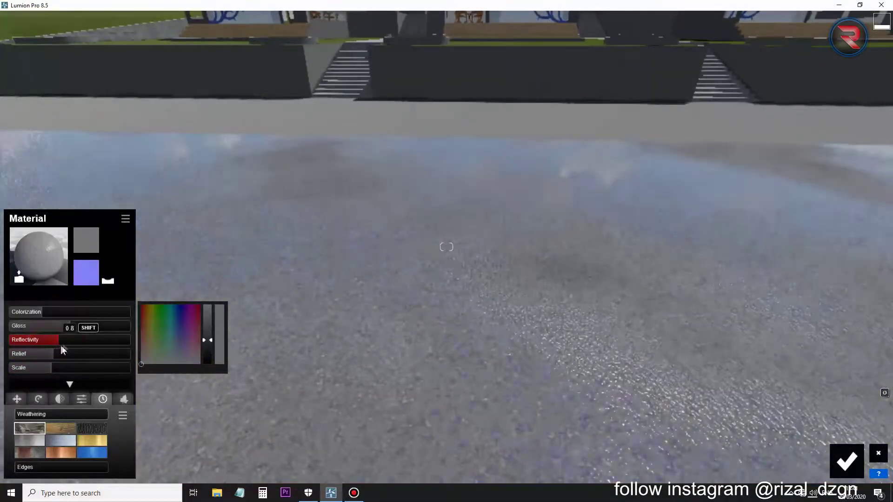
left_click_drag(72, 327, 103, 330)
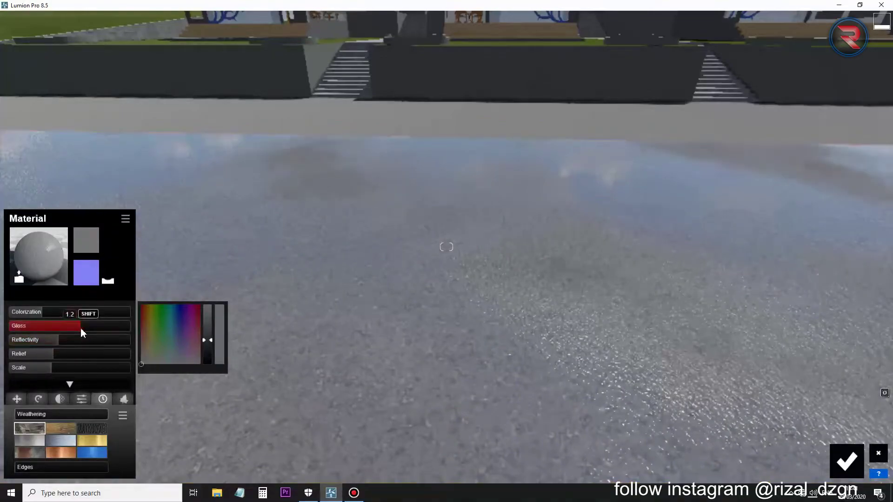
key("s")
left_click(208, 345)
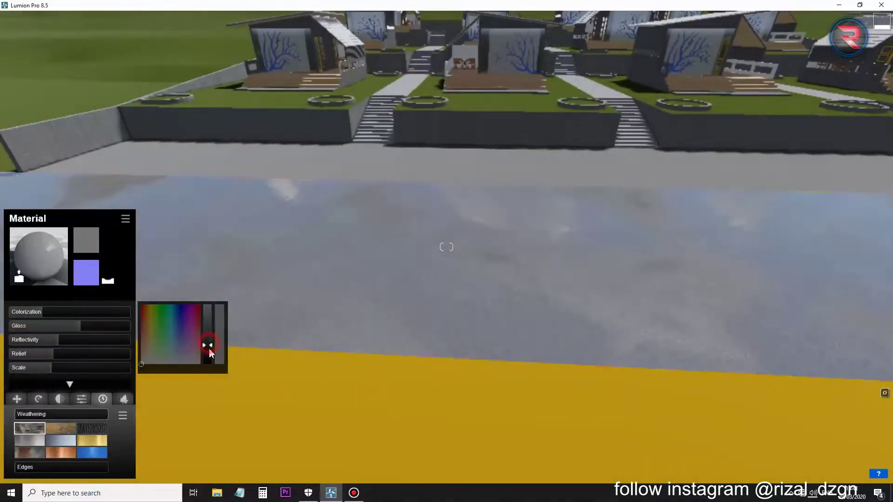
left_click_drag(210, 353, 149, 395)
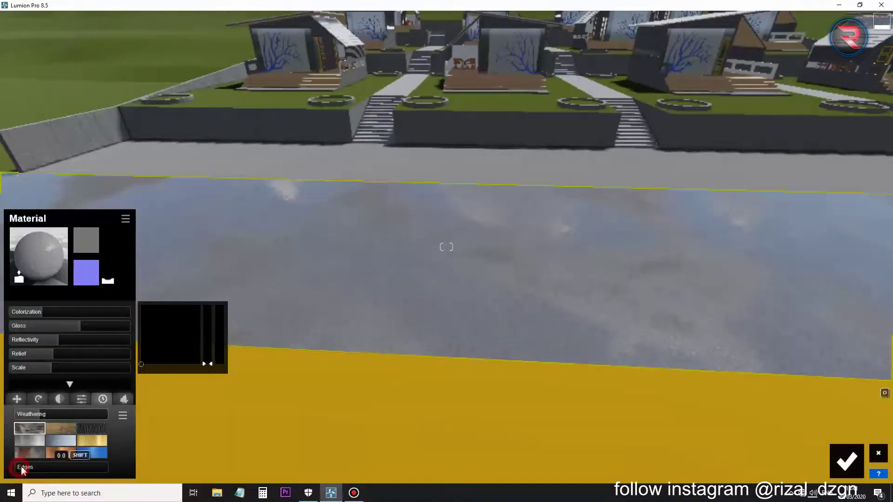
Apply the Nature > Soil > Ground 001 sand material to the yellow strip.
key("s")
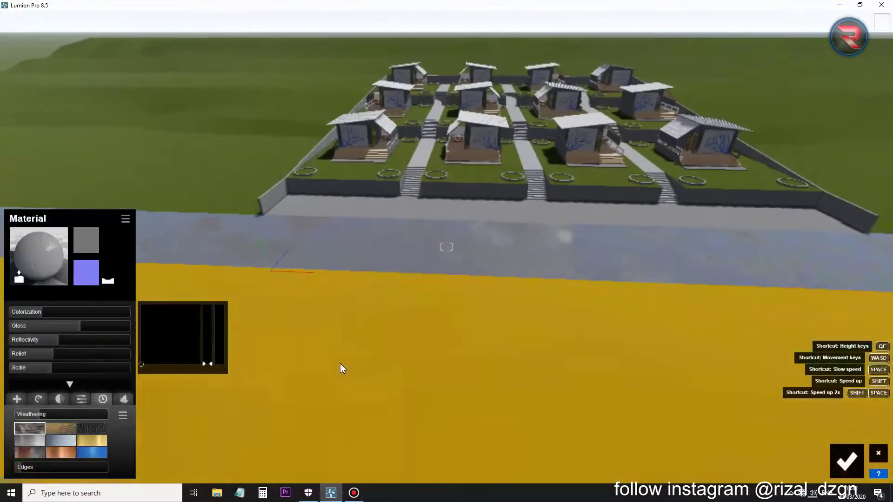
left_click(342, 369)
left_click(30, 172)
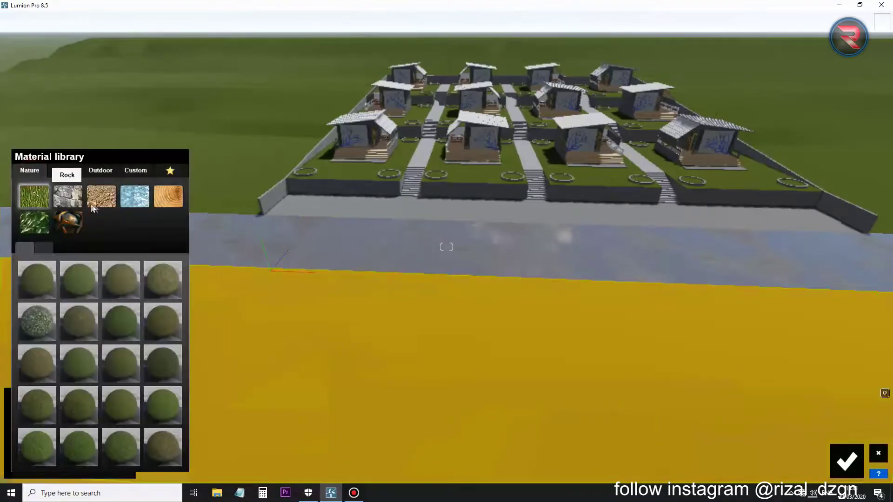
left_click(100, 204)
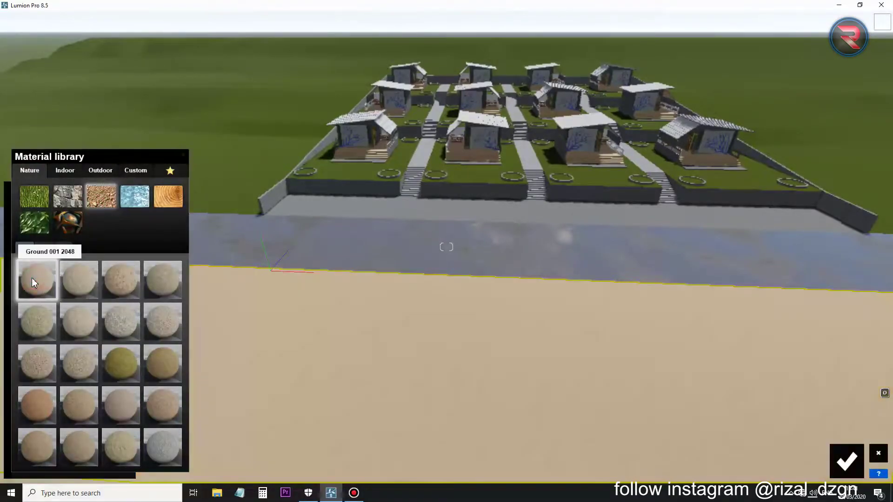
left_click(32, 278)
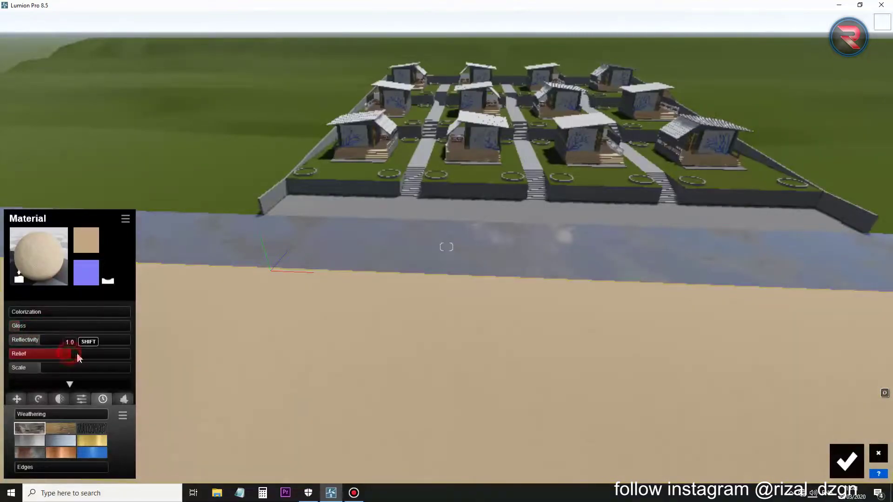
Enlarge the sand's texture scale and add a little weathering.
mouse_move(43, 369)
left_mouse_down()
mouse_move(88, 367)
mouse_move(46, 375)
left_mouse_up()
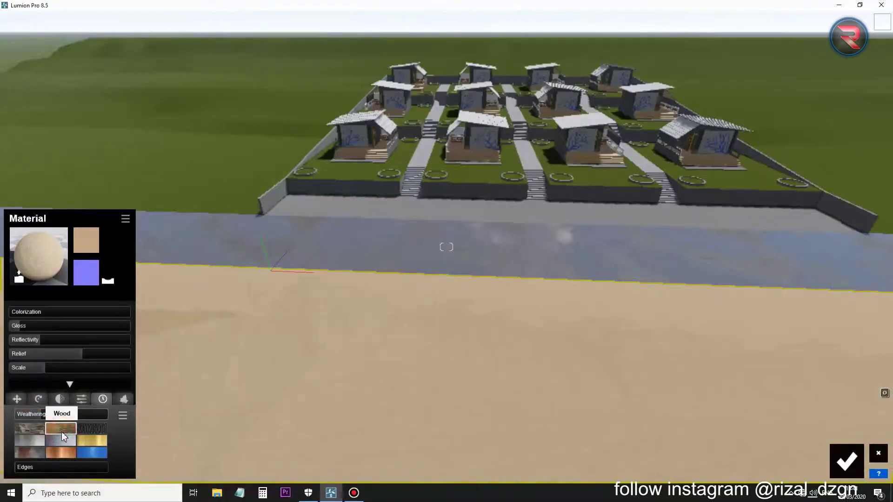
left_click_drag(35, 413, 24, 411)
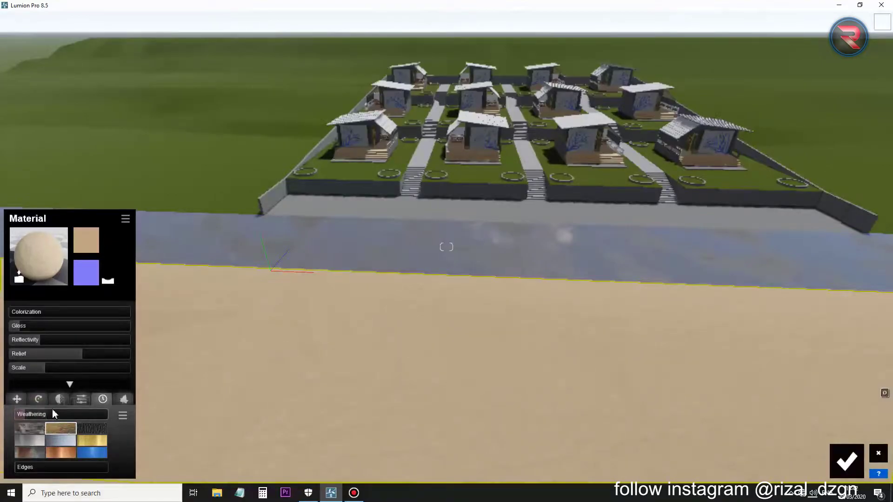
mouse_move(124, 288)
right_mouse_down()
mouse_move(312, 346)
mouse_move(373, 428)
right_mouse_up()
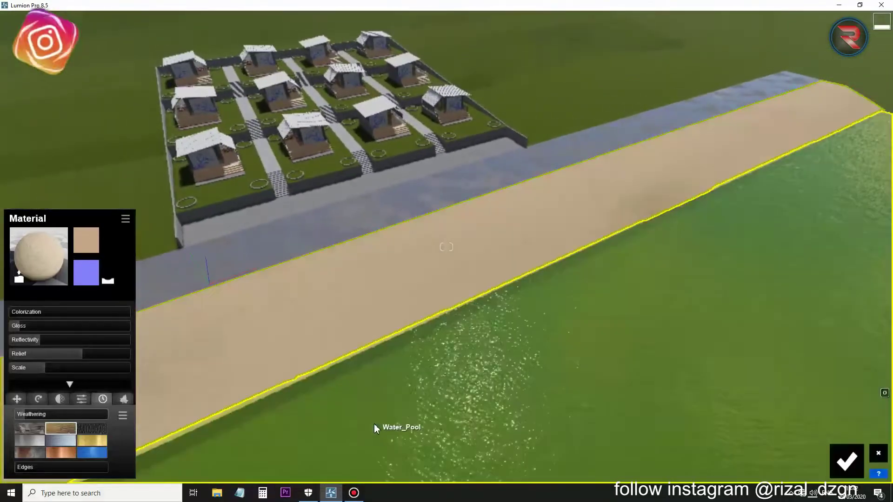
left_click(374, 424)
Preview the Blue Lake, Blue Ocean, Calm Blue and Calm Pond water presets on the pool.
left_click(18, 297)
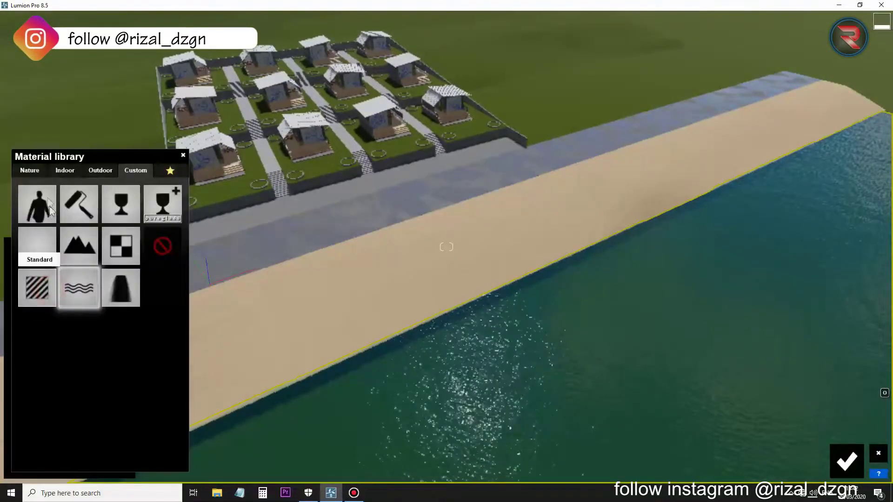
left_click(39, 176)
left_click(133, 198)
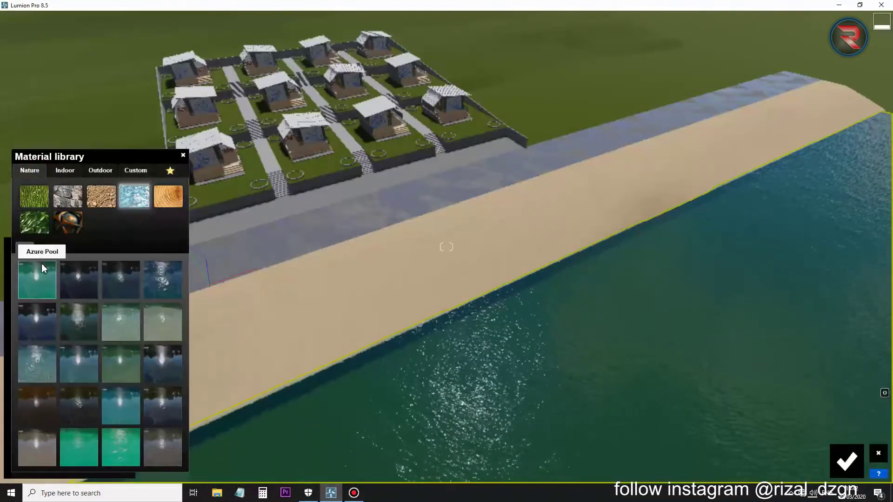
left_click(113, 278)
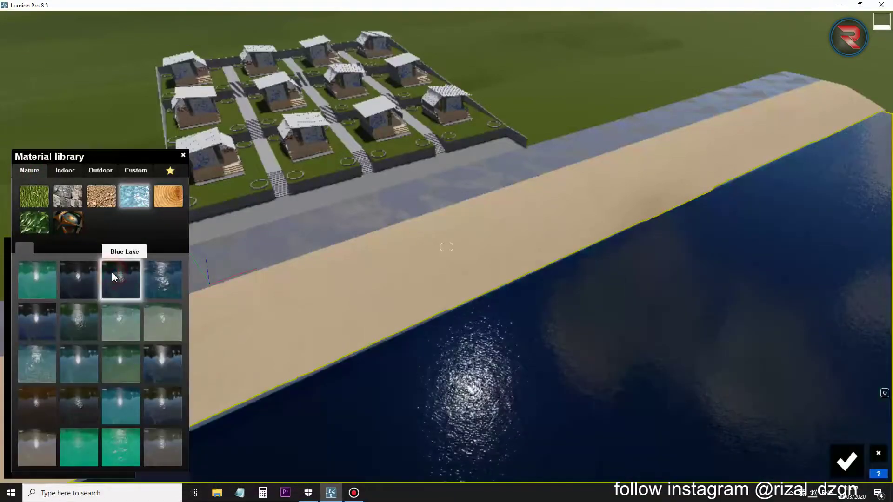
left_click(154, 280)
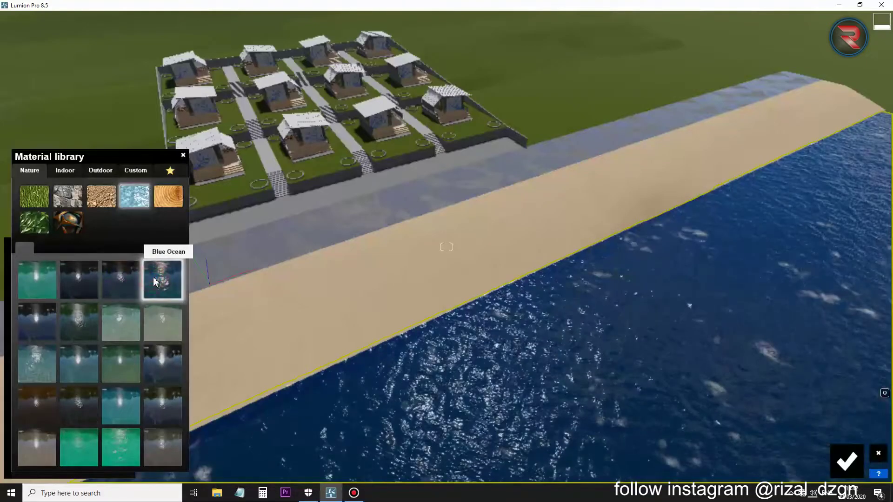
left_click(35, 325)
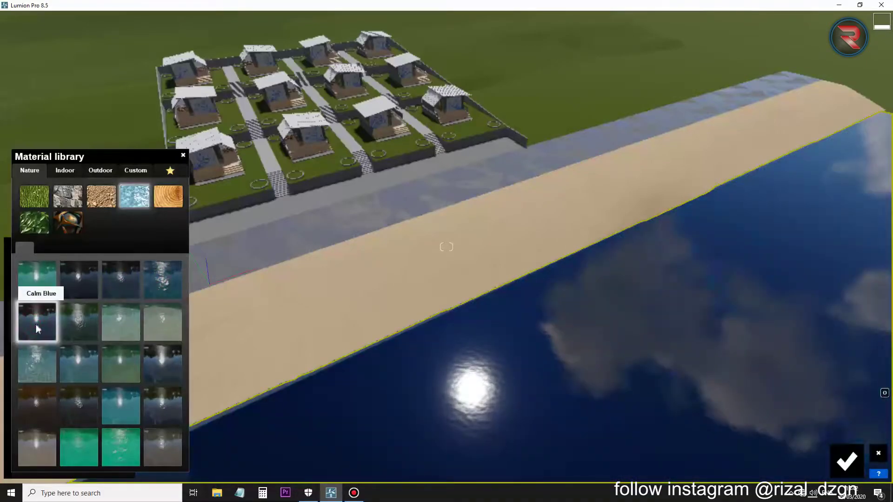
left_click(79, 321)
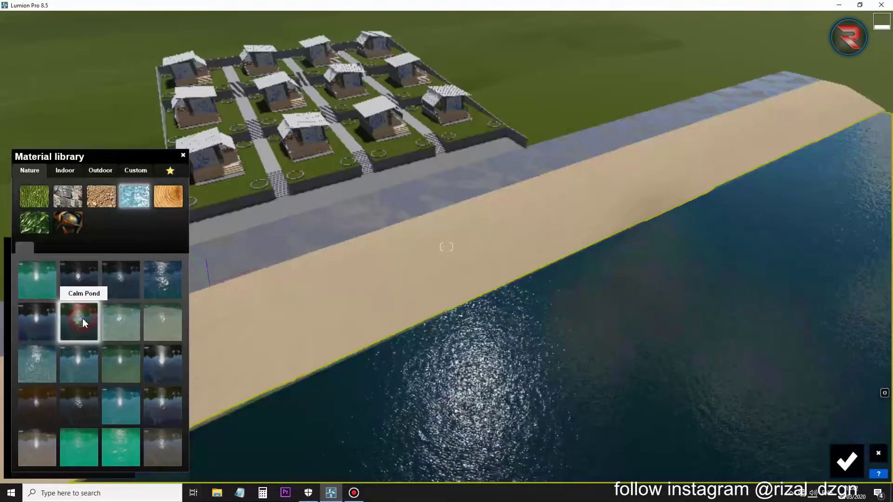
Compare the green, reflective lake and tropical water presets, then confirm Blue Ocean.
left_click(118, 311)
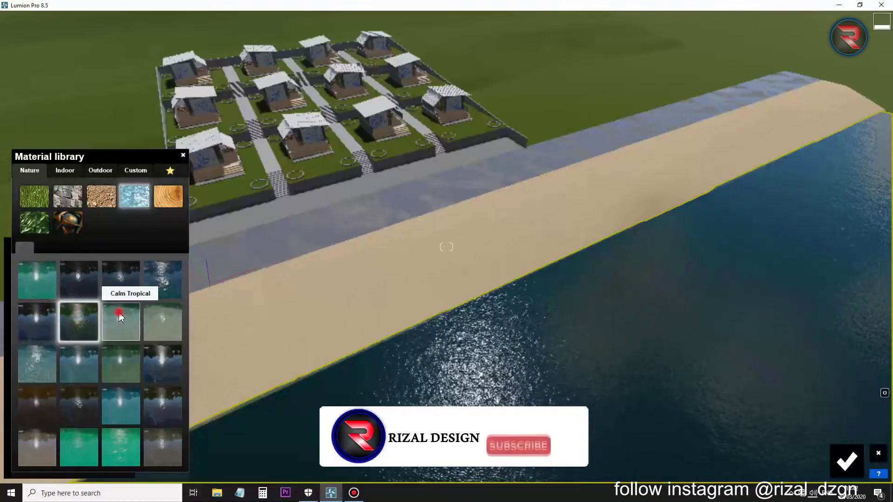
left_click(165, 320)
left_click(166, 363)
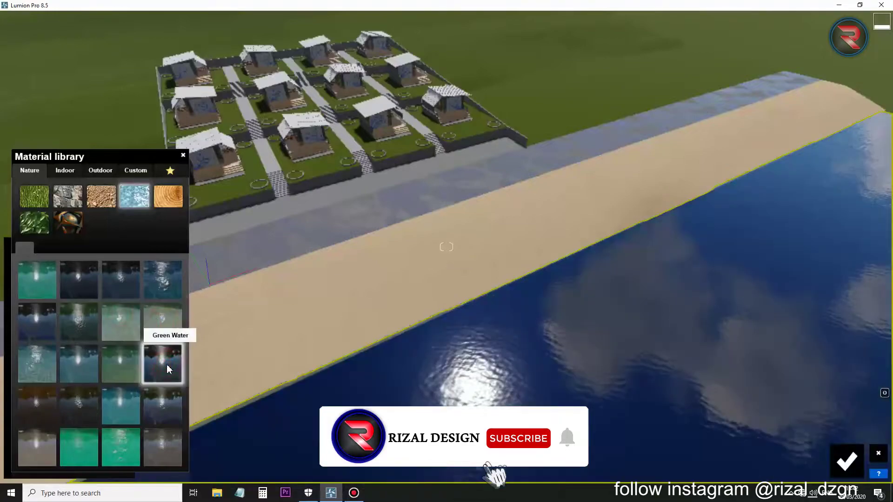
left_click(172, 408)
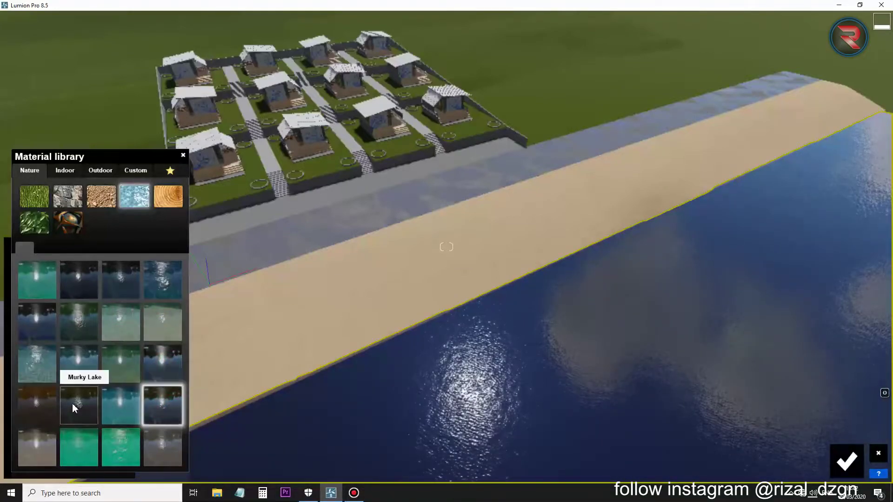
left_click(77, 445)
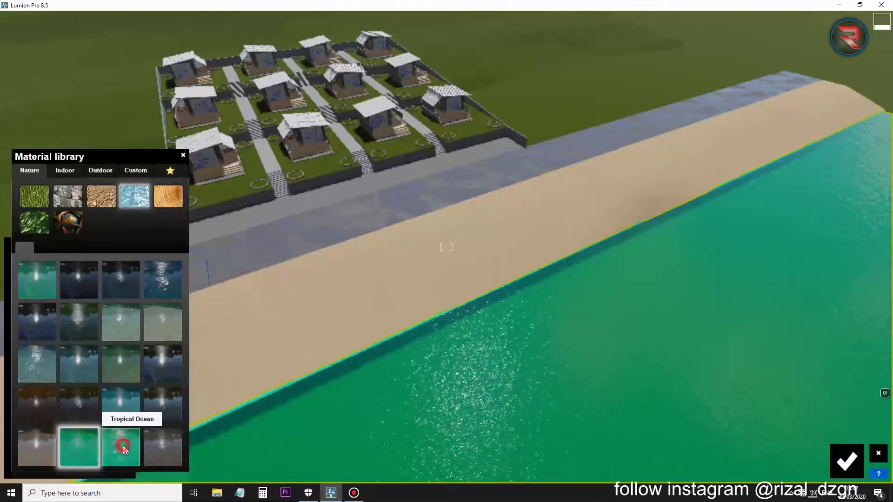
left_click(123, 448)
left_click(169, 291)
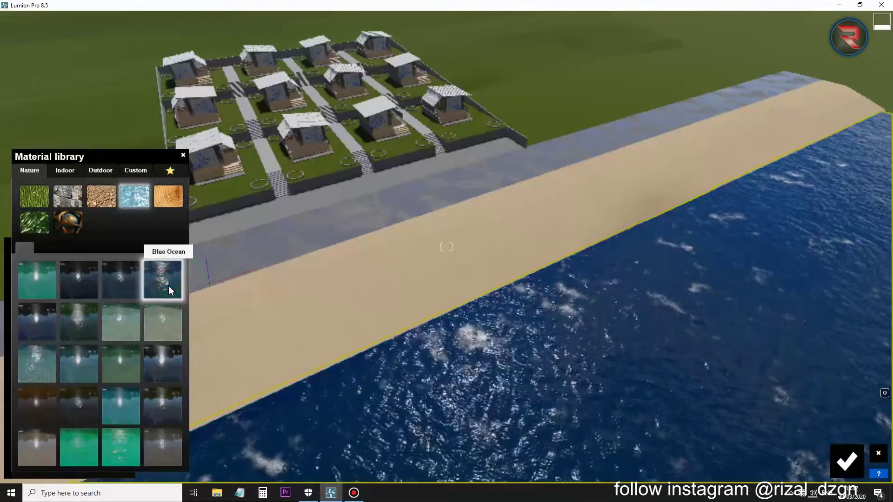
left_click(169, 286)
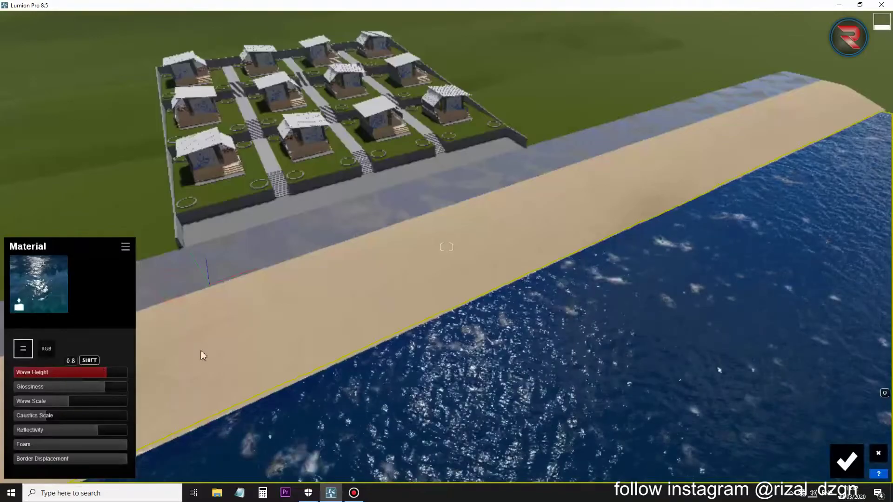
Lower the ocean water's wave height and glossiness, and adjust its caustics scale.
key("w")
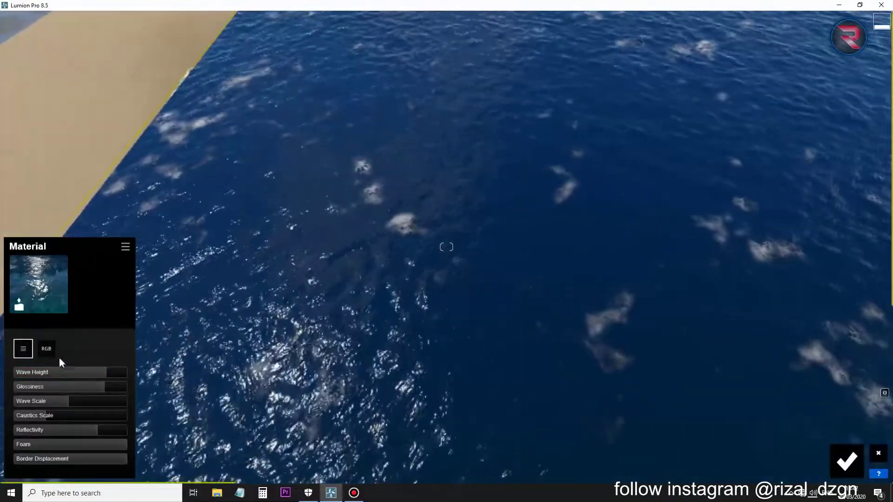
mouse_move(94, 371)
left_mouse_down()
mouse_move(51, 365)
mouse_move(90, 363)
left_mouse_up()
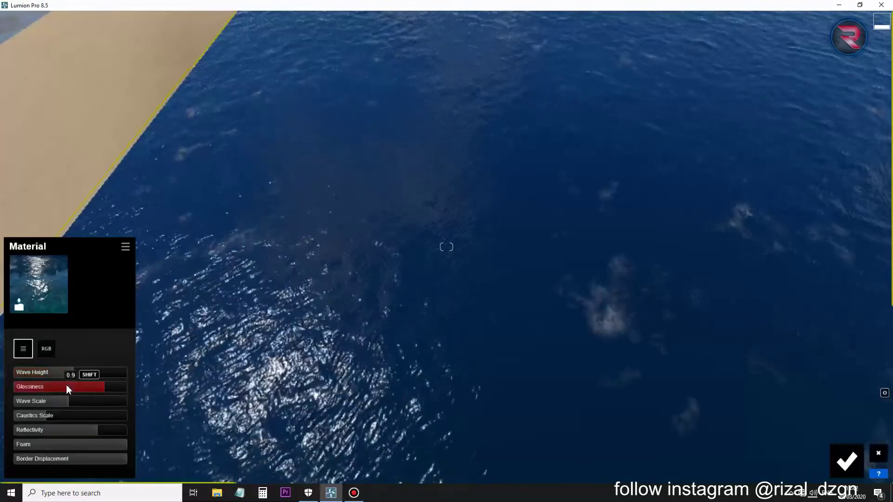
mouse_move(66, 385)
left_mouse_down()
mouse_move(79, 385)
mouse_move(48, 402)
mouse_move(84, 389)
mouse_move(65, 390)
mouse_move(34, 417)
left_mouse_up()
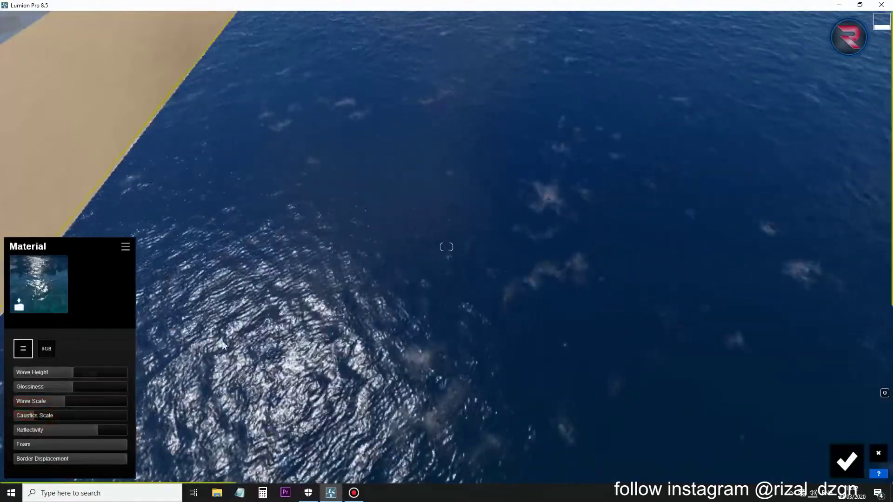
right_click_drag(247, 305, 247, 305)
Give the house roof the Custom Standard material with raised relief and wood weathering.
key("w")
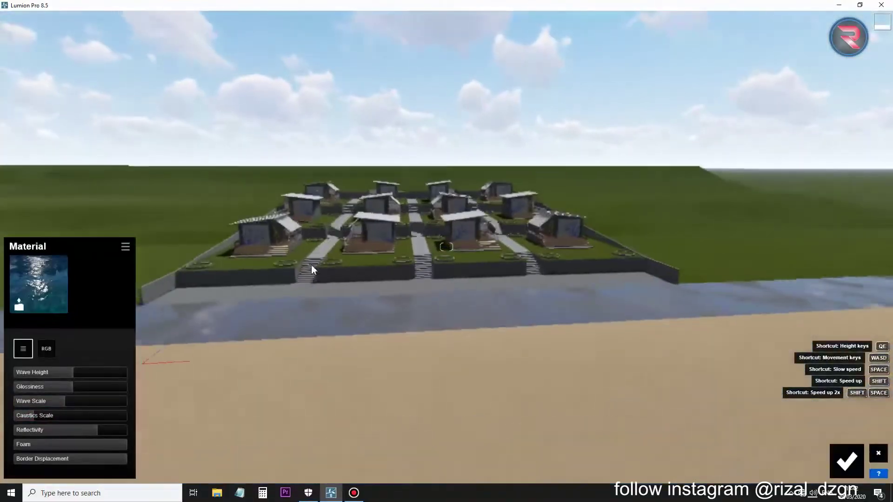
key("w")
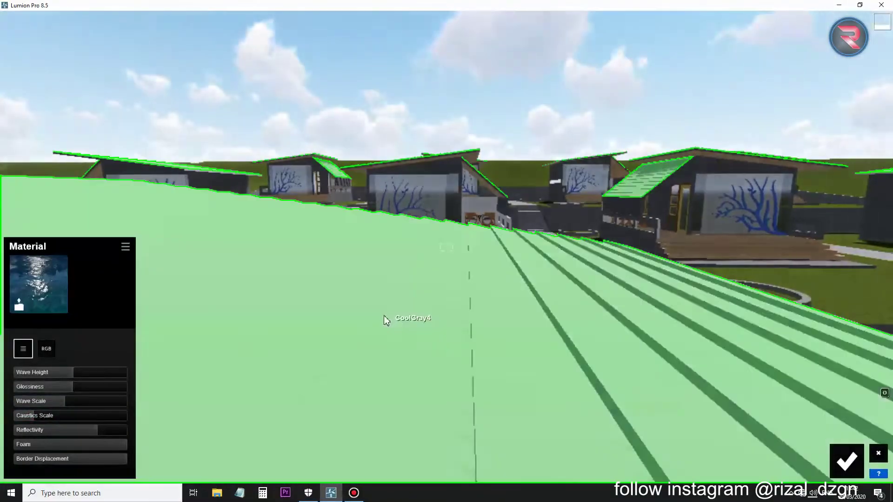
left_click(384, 317)
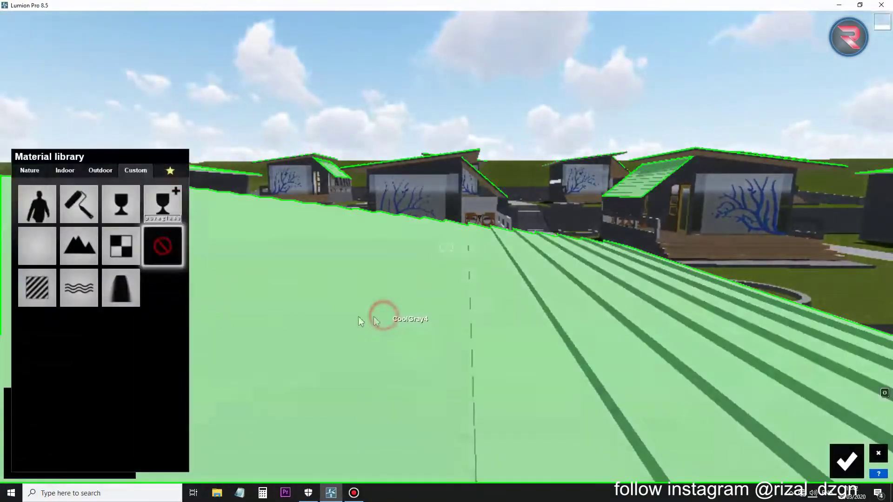
left_click(36, 296)
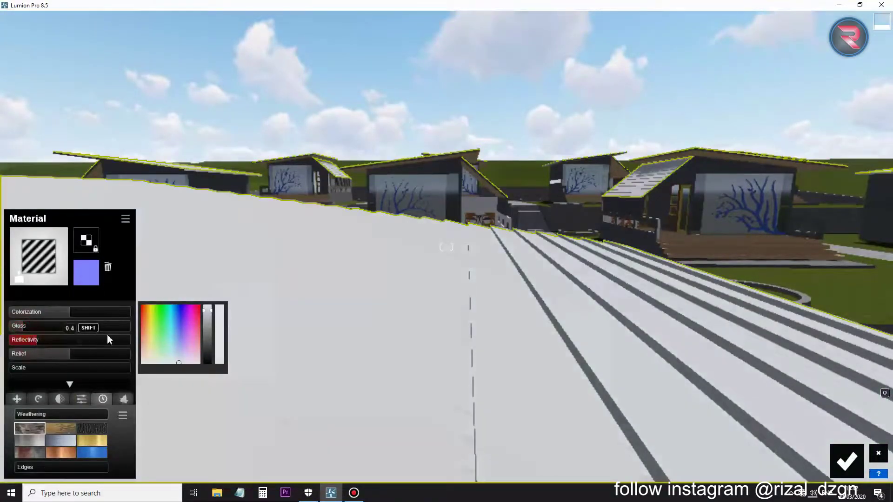
left_click_drag(96, 355, 117, 354)
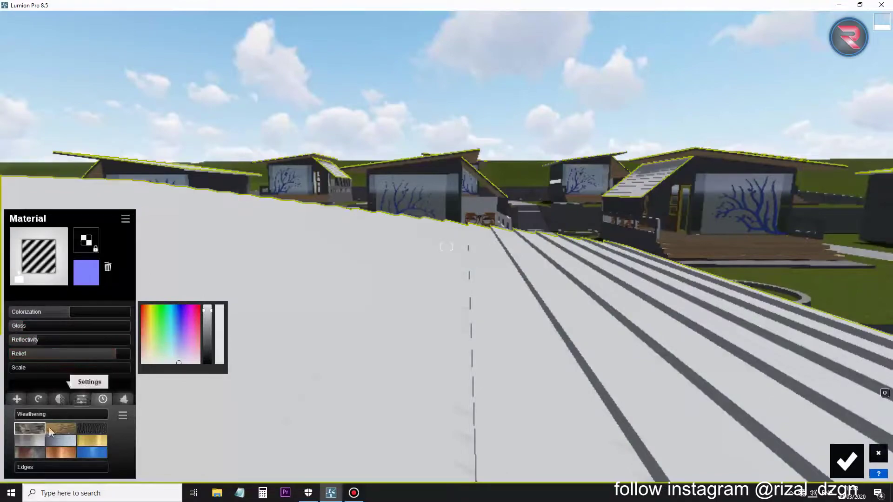
left_click(61, 428)
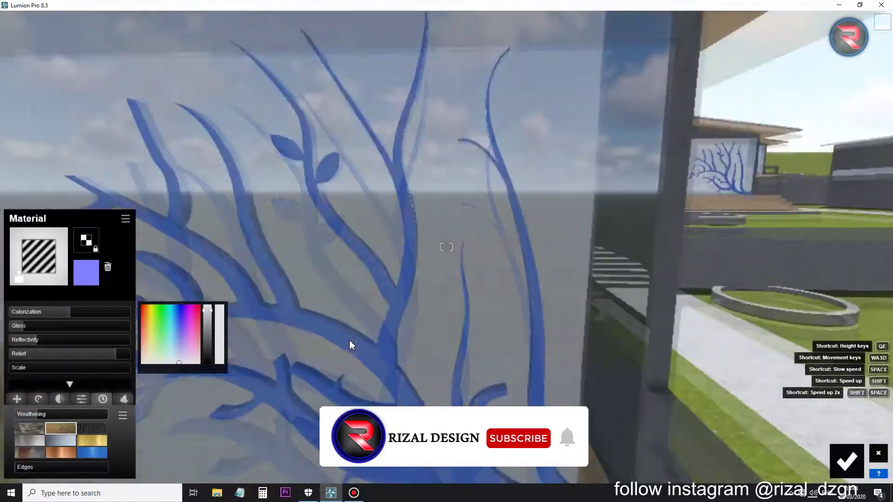
key("w")
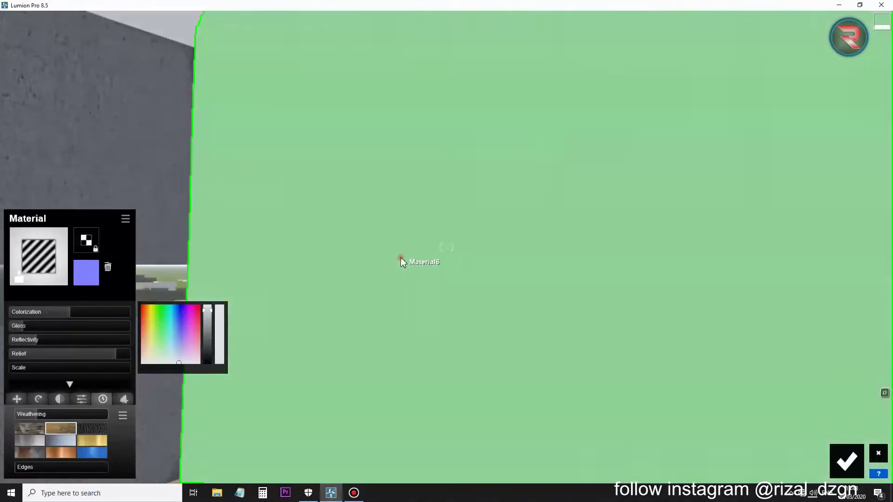
Apply the indoor Curtains 002 material to the blue-patterned pane.
left_click(219, 247)
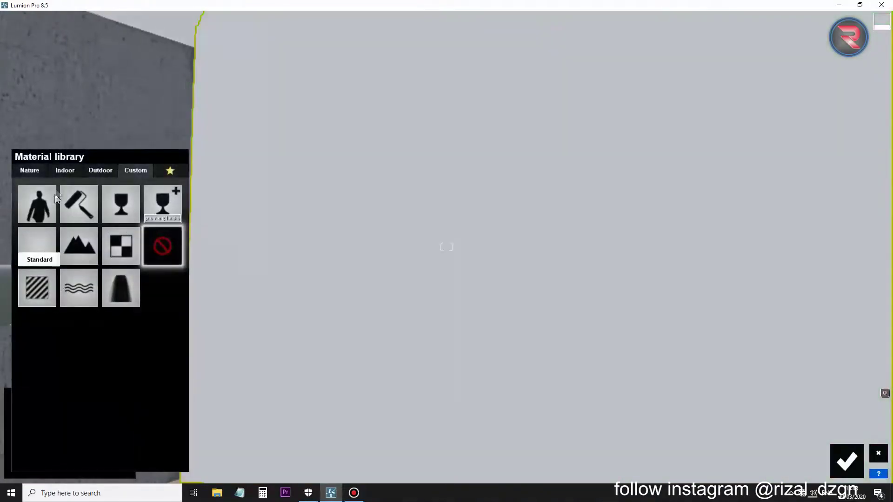
left_click(64, 178)
left_click(161, 219)
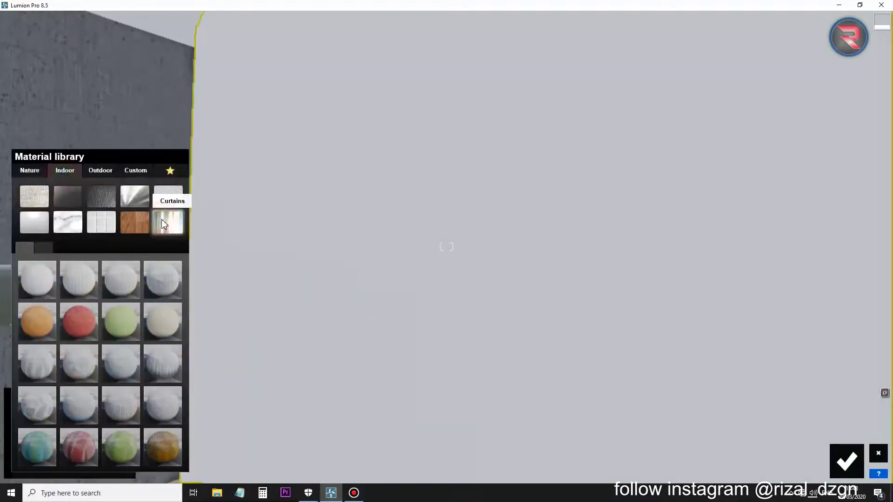
left_click(64, 284)
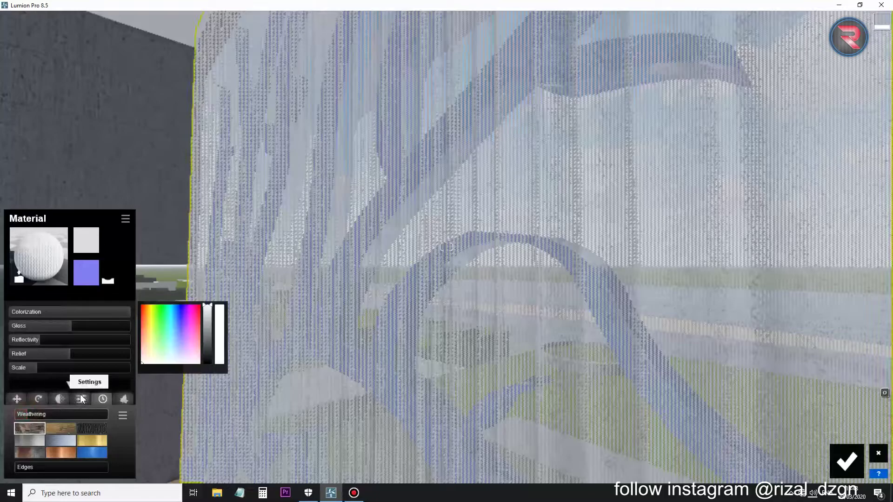
Set the curtain's Texture Alpha to 'Color Map Alpha Masks Emissiveness' instead of 'Clips Object'.
left_click(81, 398)
left_click(83, 468)
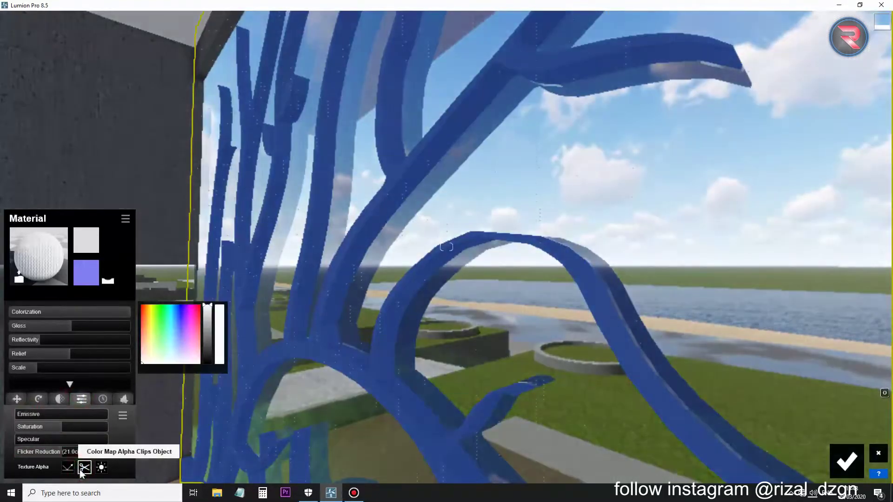
left_click(101, 467)
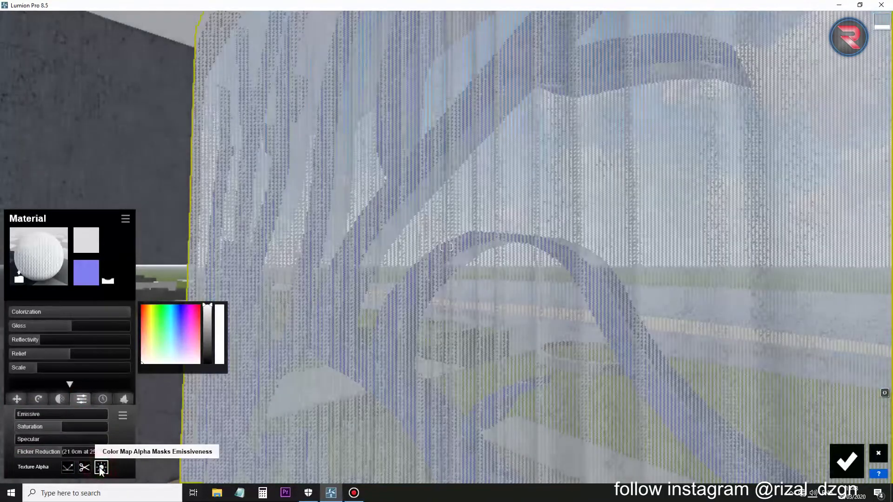
key("w")
right_click_drag(203, 305, 202, 307)
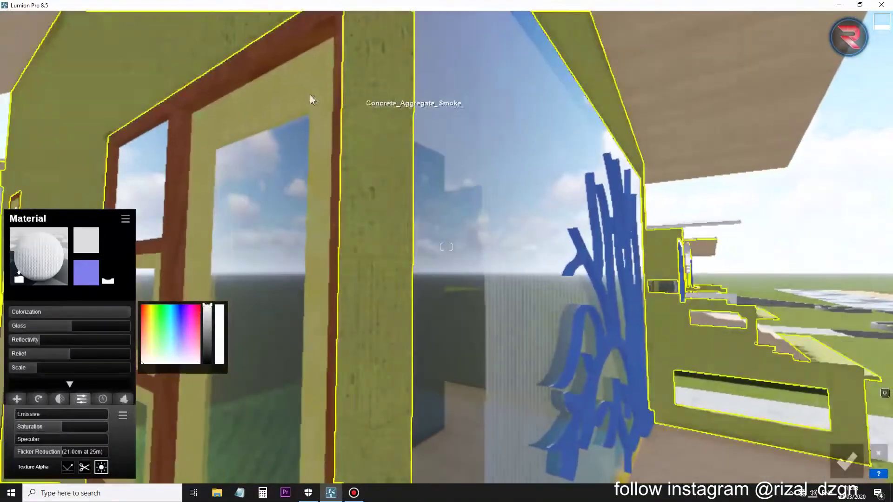
Apply a light beige Outdoor wood to the door frame after trying Wood 001 and a pinkish wood.
left_click(293, 89)
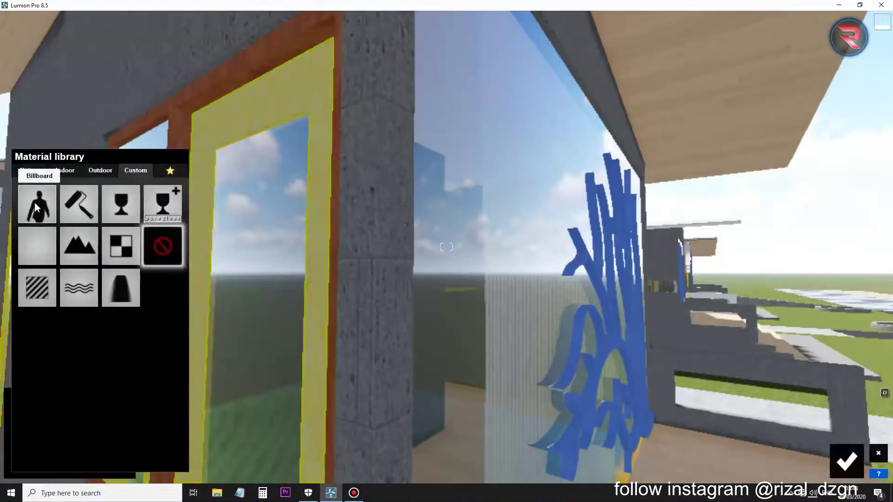
left_click(99, 171)
left_click(107, 228)
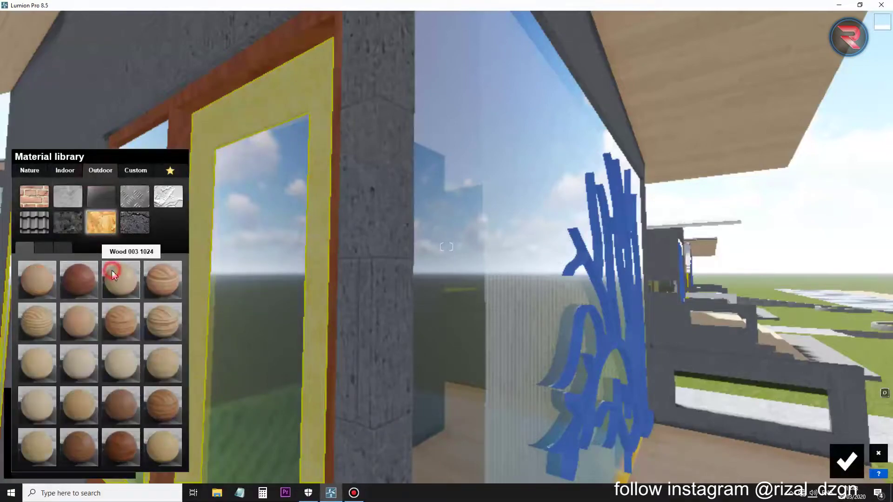
left_click(50, 274)
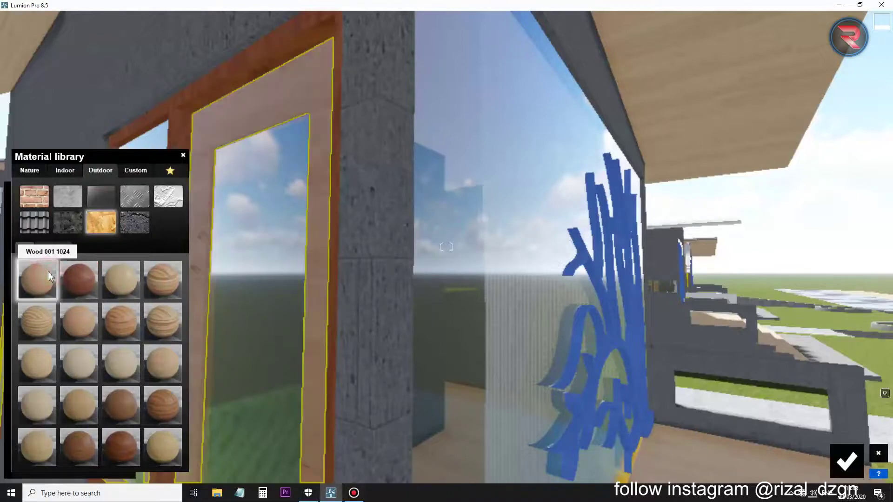
left_click(79, 331)
left_click(81, 352)
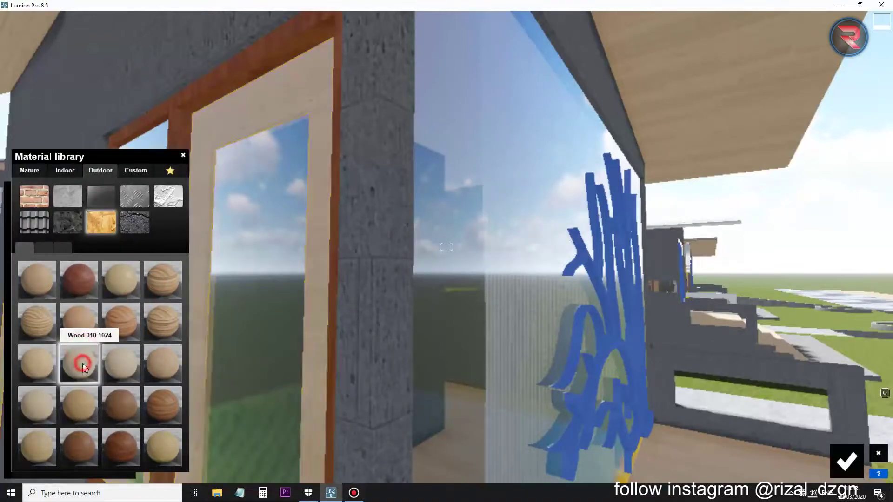
Add wood weathering to the door frame at about 0.3.
left_click(84, 366)
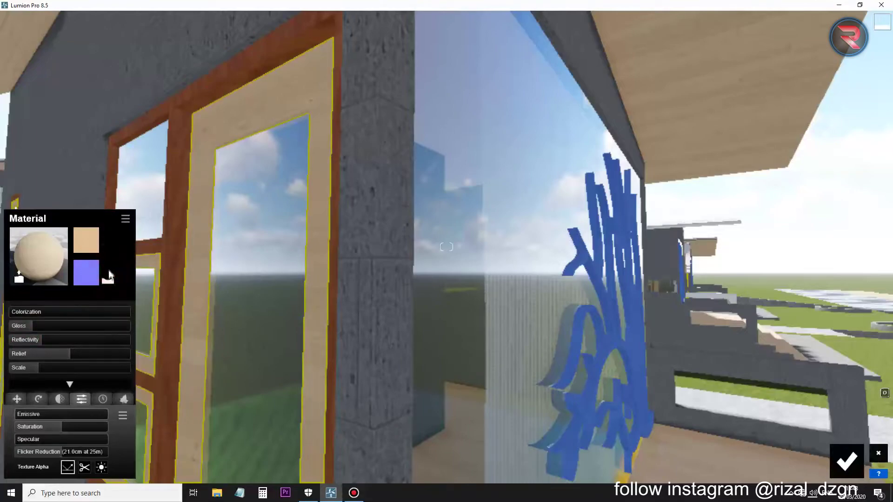
left_click(103, 399)
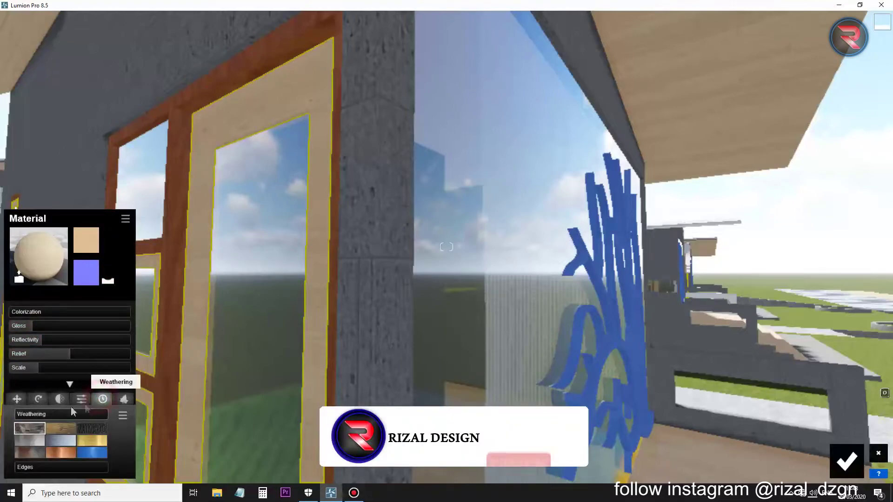
left_click(33, 414)
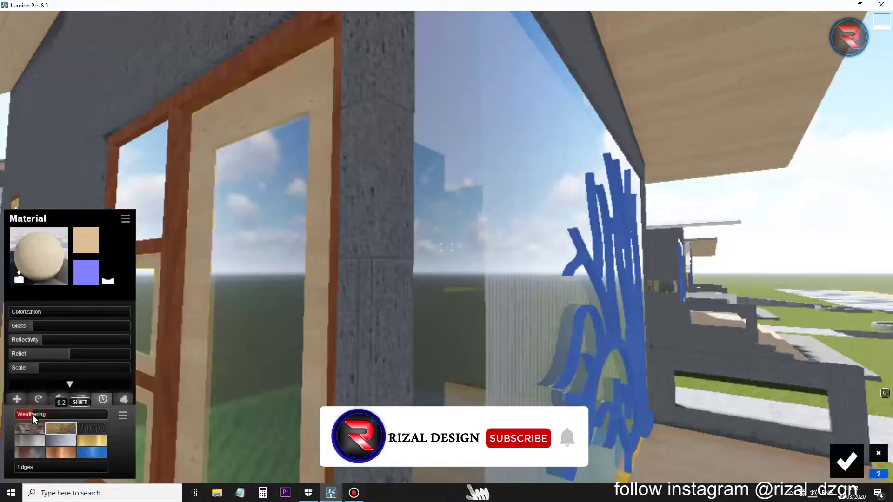
left_click_drag(38, 412, 34, 412)
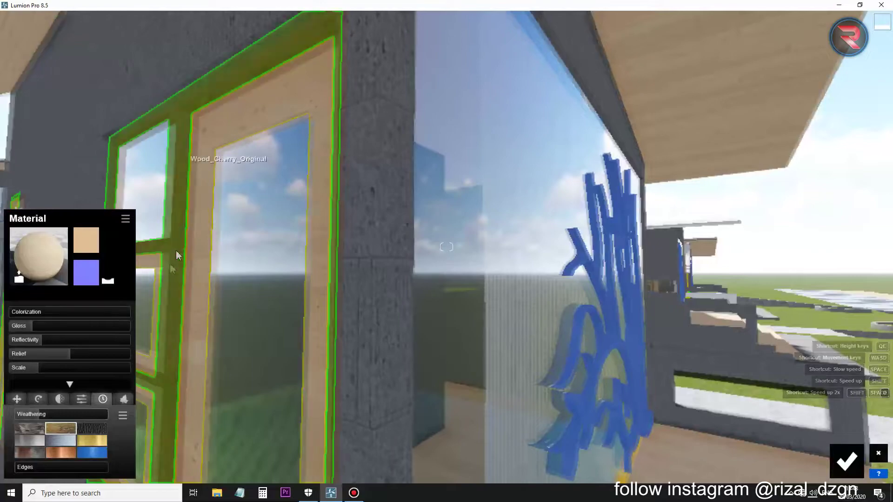
Apply the dark Outdoor Wood 002 material to the window frame.
scroll(199, 314, "down", 5)
left_click(220, 246)
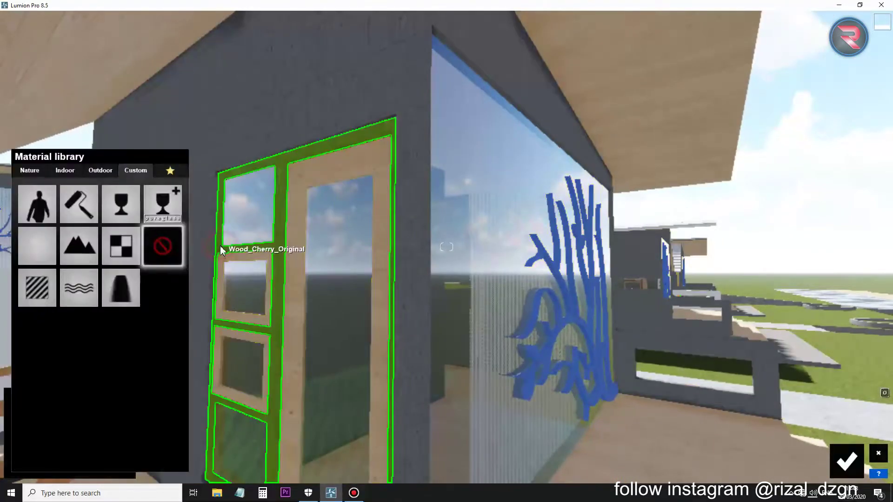
left_click(105, 175)
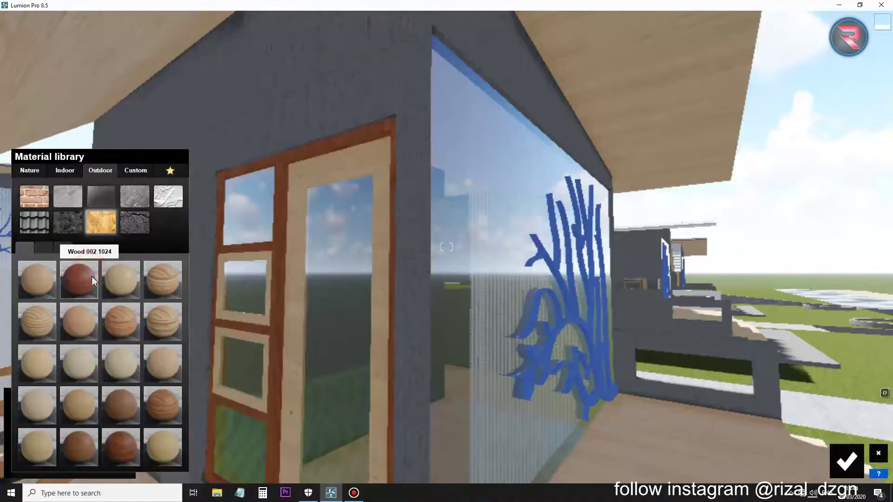
left_click(117, 403)
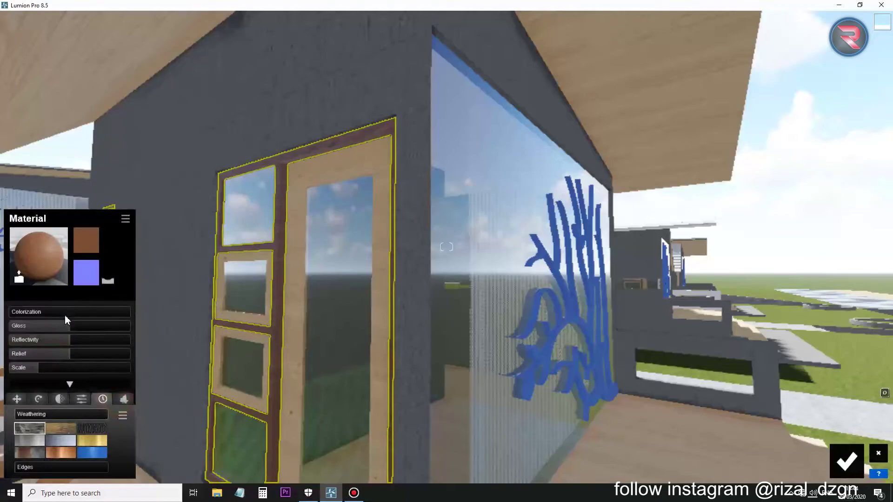
Lower the frame wood's gloss and reflectivity, set its weathering, and save the material edits.
mouse_move(40, 325)
left_mouse_down()
mouse_move(33, 327)
mouse_move(38, 340)
left_mouse_up()
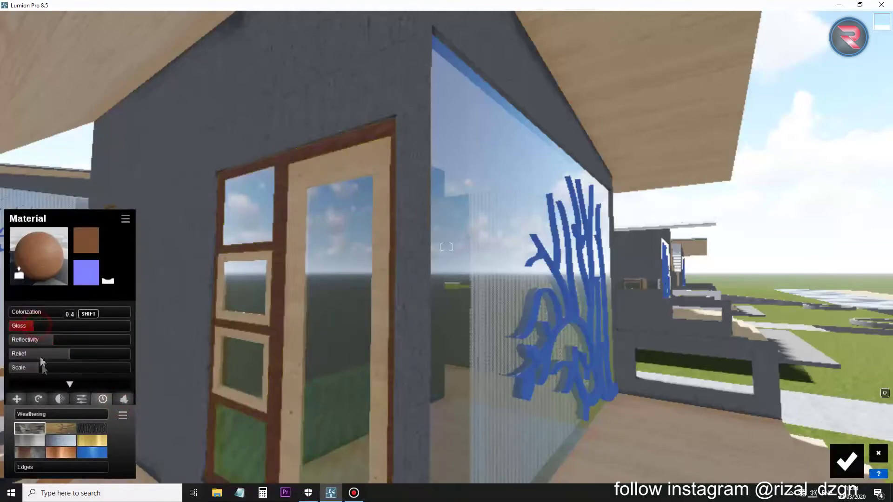
left_click(31, 414, "shift")
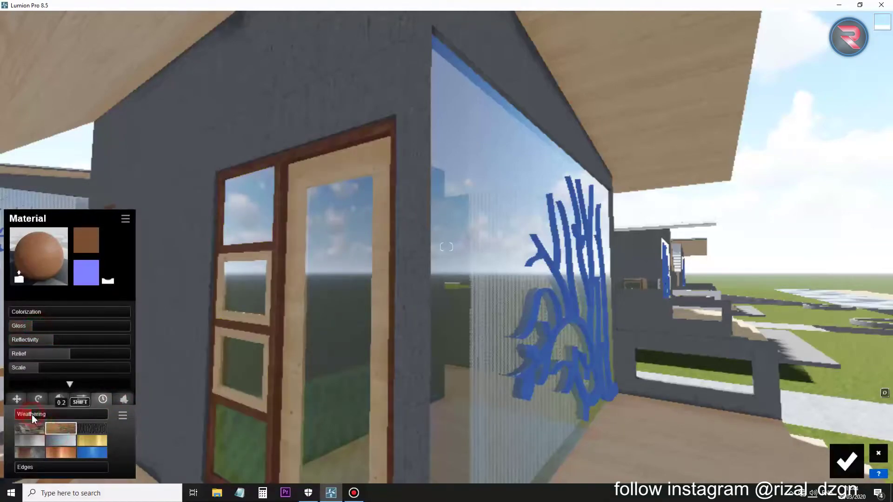
mouse_move(25, 467)
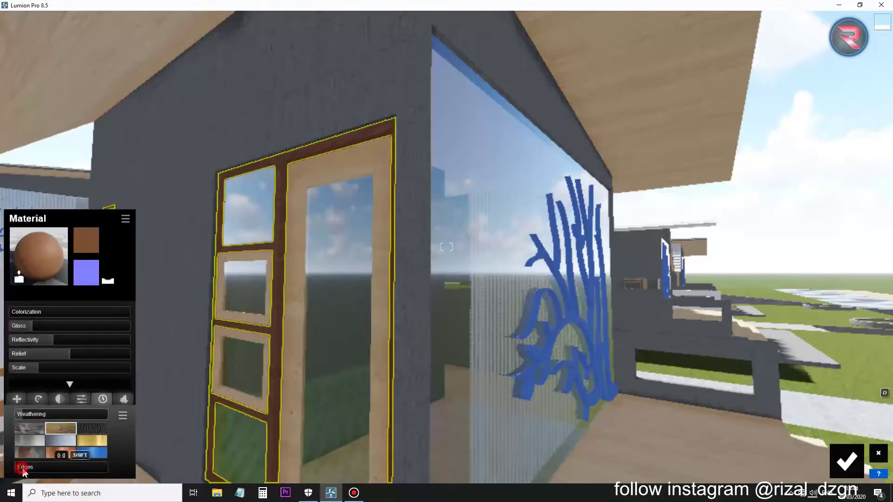
scroll(269, 406, "down", 3)
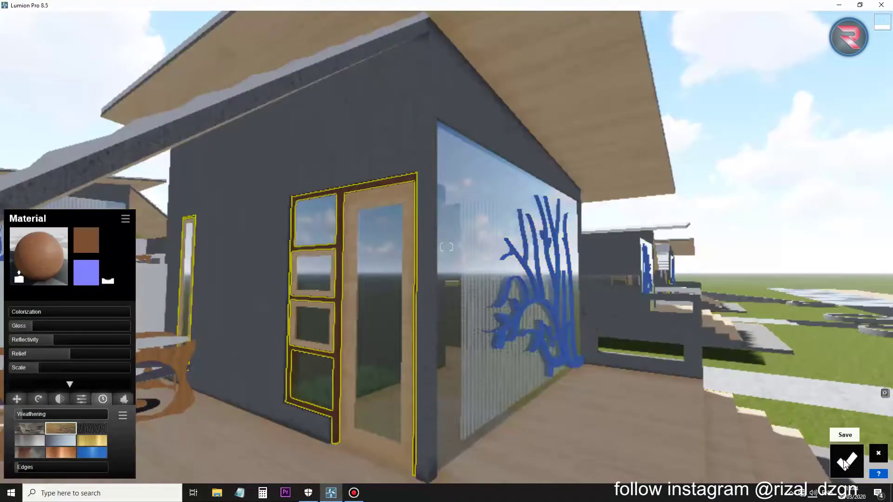
left_click(846, 462)
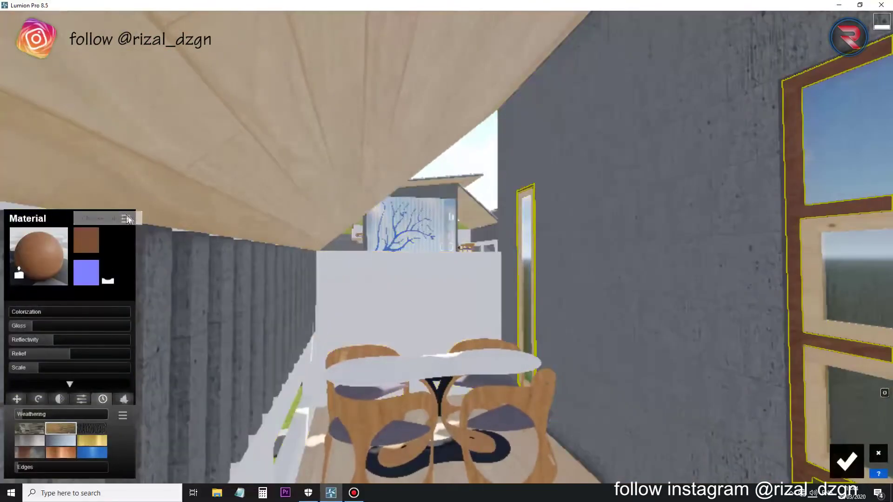
left_click(126, 219)
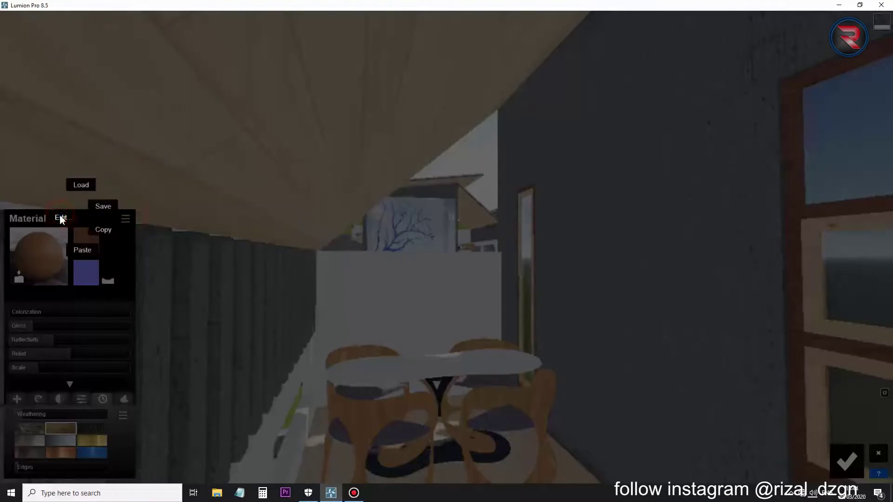
left_click(103, 230)
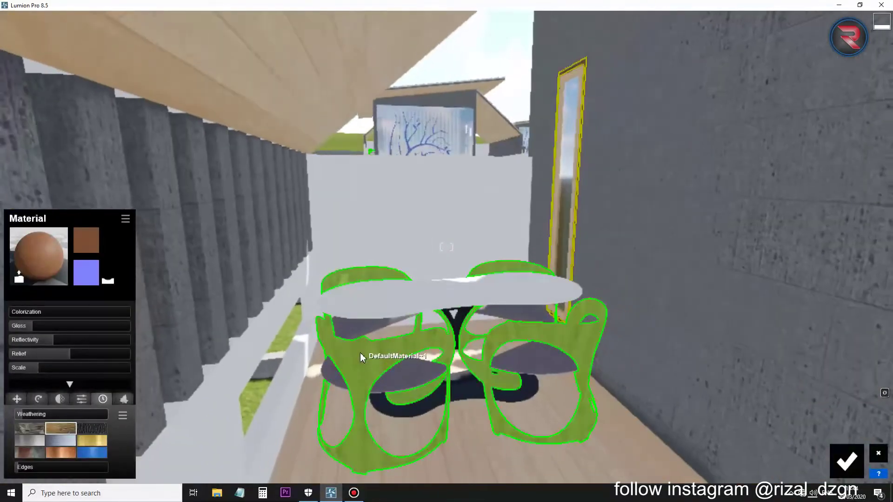
Give the patio chairs a Custom material with lower gloss, reflectivity 0.7 and weathering 0.3.
left_click(361, 354)
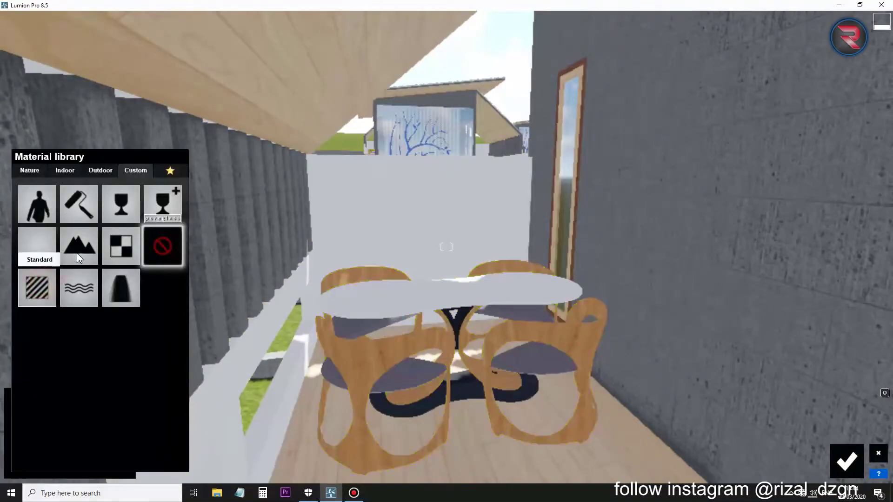
left_click(121, 222)
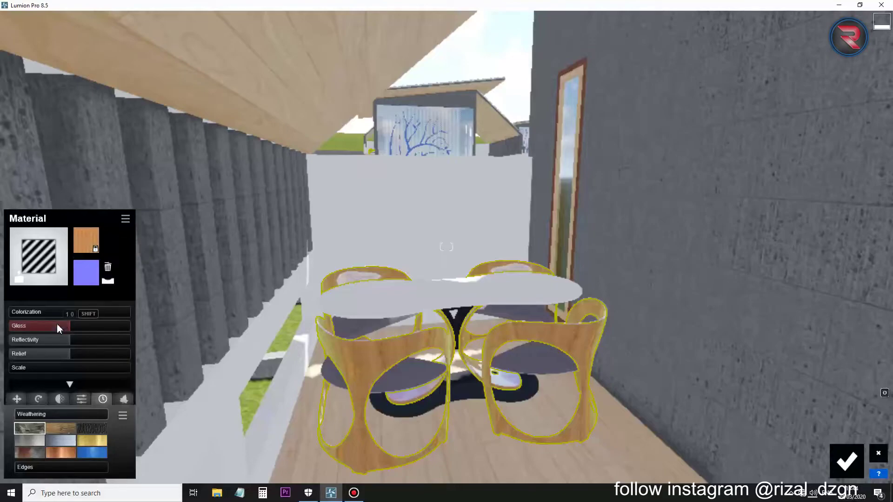
left_click(45, 325)
left_click(54, 341)
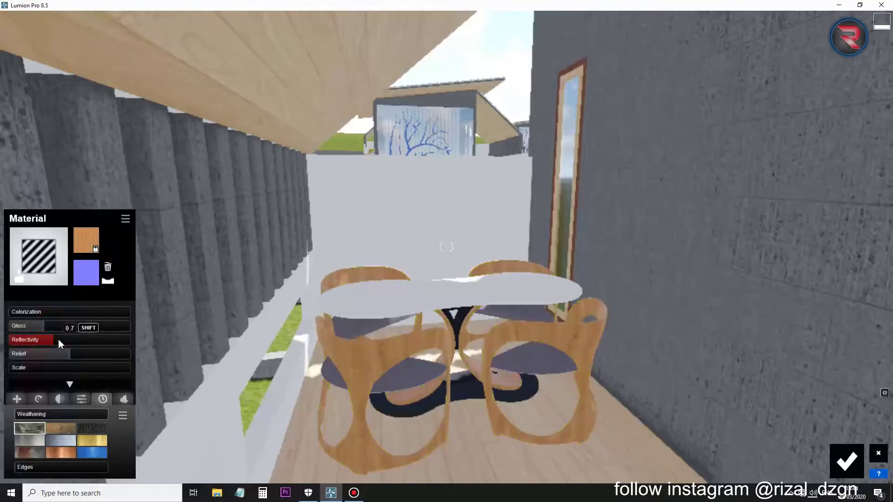
left_click(48, 414)
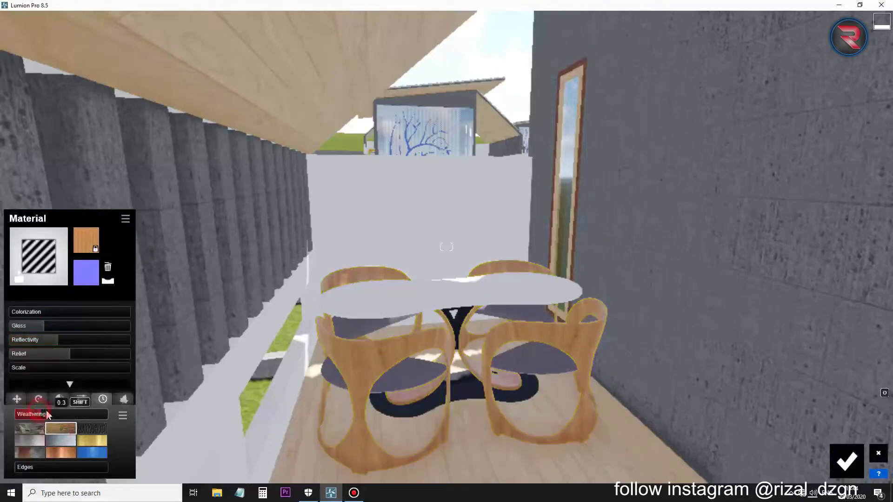
scroll(399, 399, "up", 5)
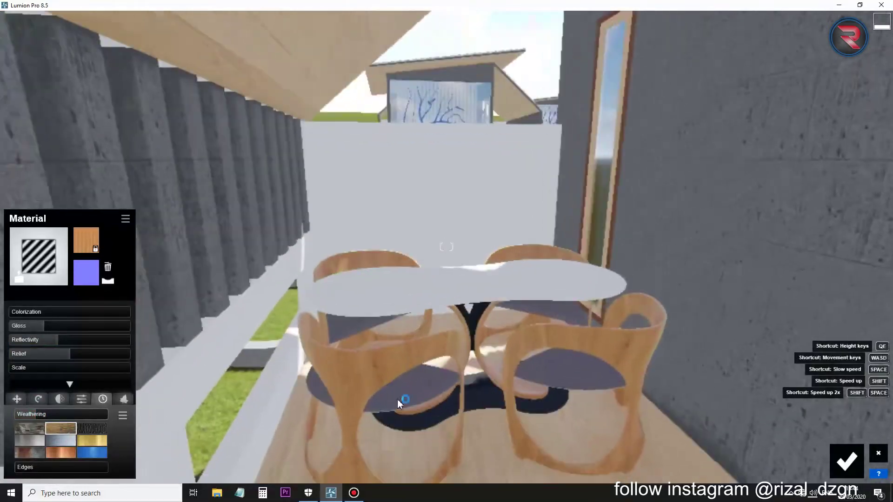
scroll(484, 405, "up", 2)
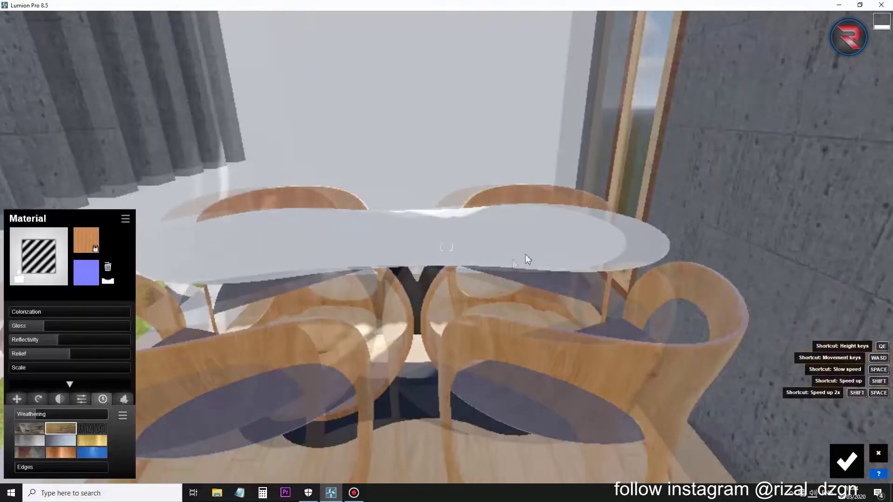
right_click_drag(546, 247, 471, 365)
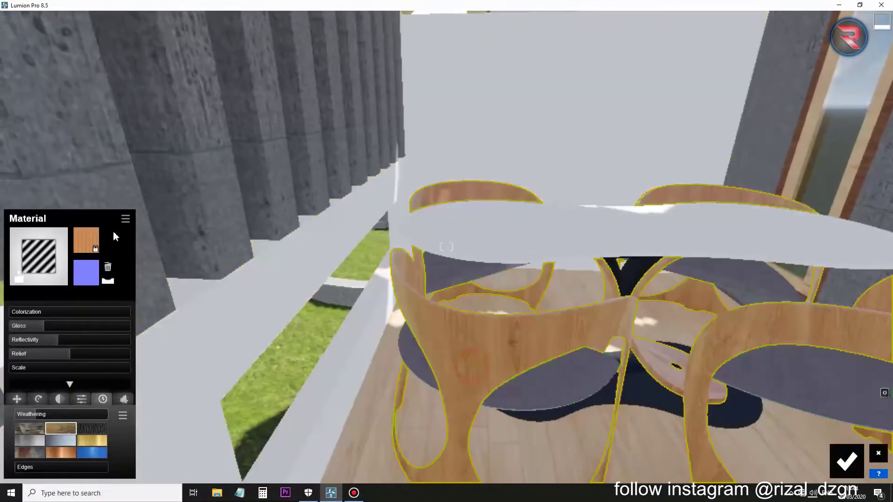
left_click(121, 219)
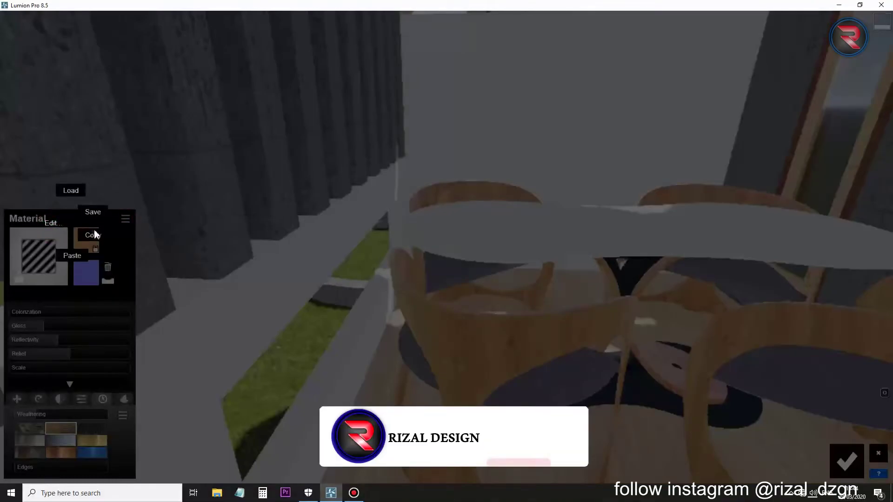
Copy the chairs' material settings and paste them into a plain standard material on the tabletop.
left_click(94, 234)
left_click(464, 240)
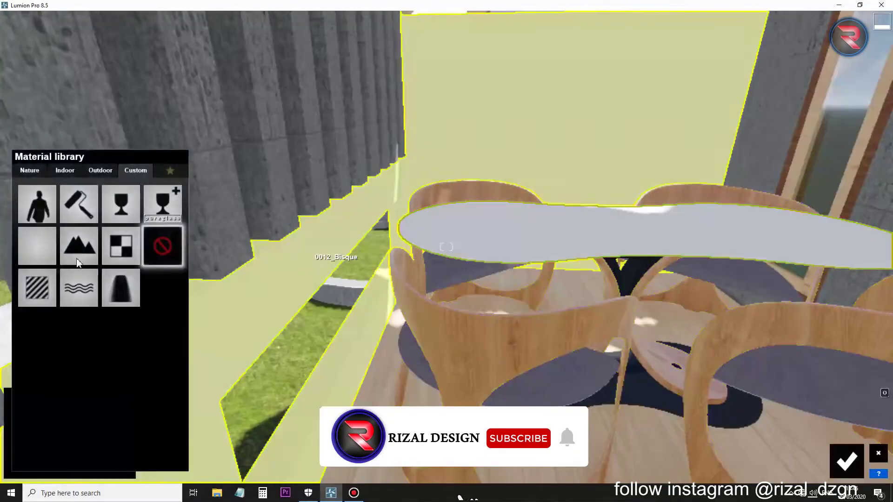
left_click(41, 252)
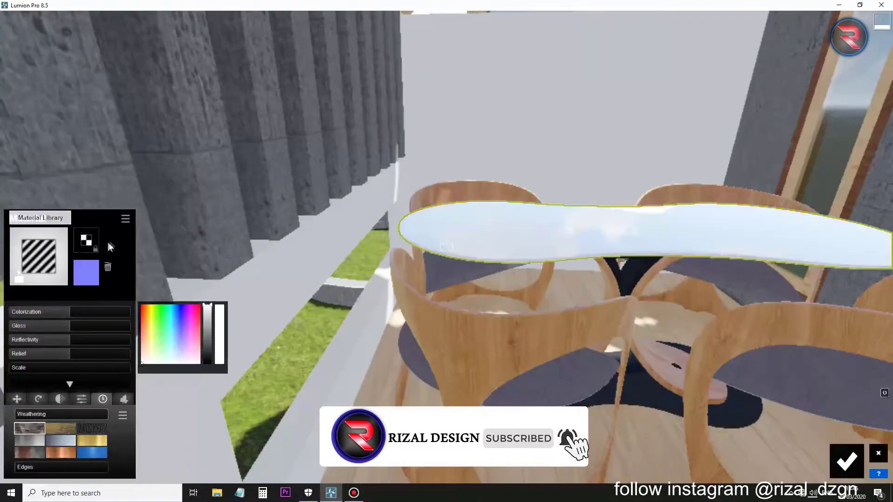
left_click(125, 218)
left_click(55, 218)
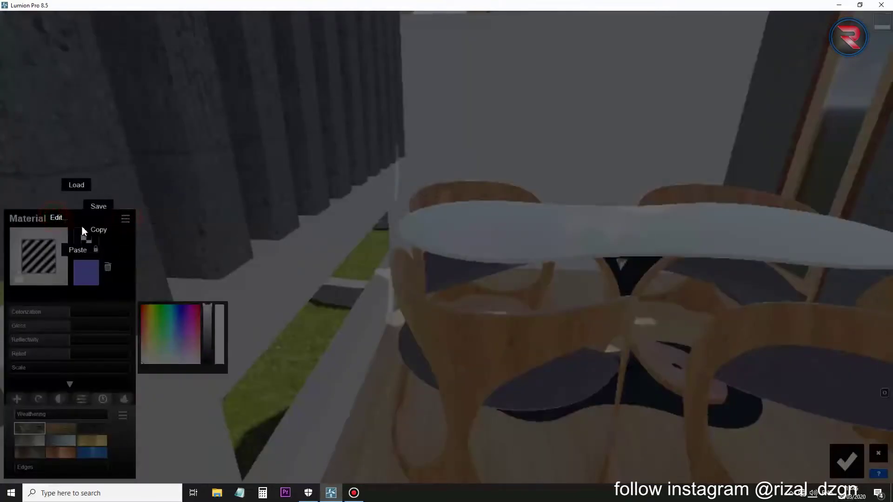
left_click(79, 252)
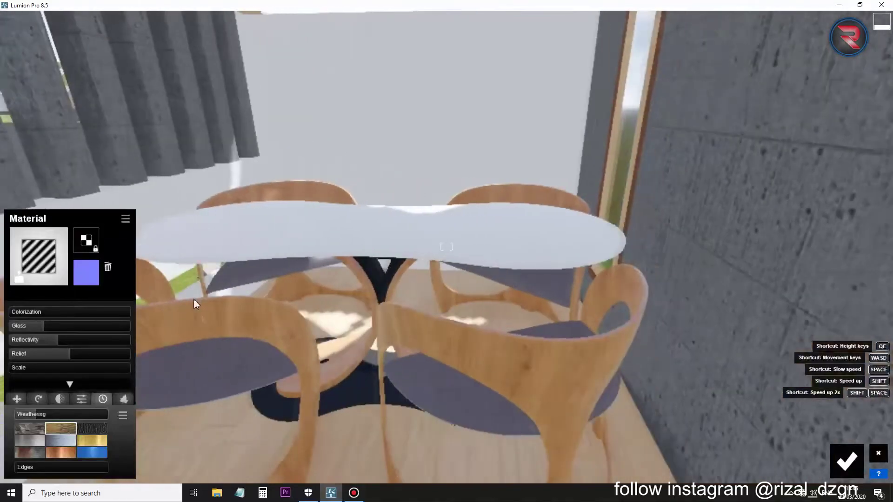
Centre the view on the table and select the chairs' wood material.
right_click_drag(180, 292, 347, 338)
left_click(377, 333)
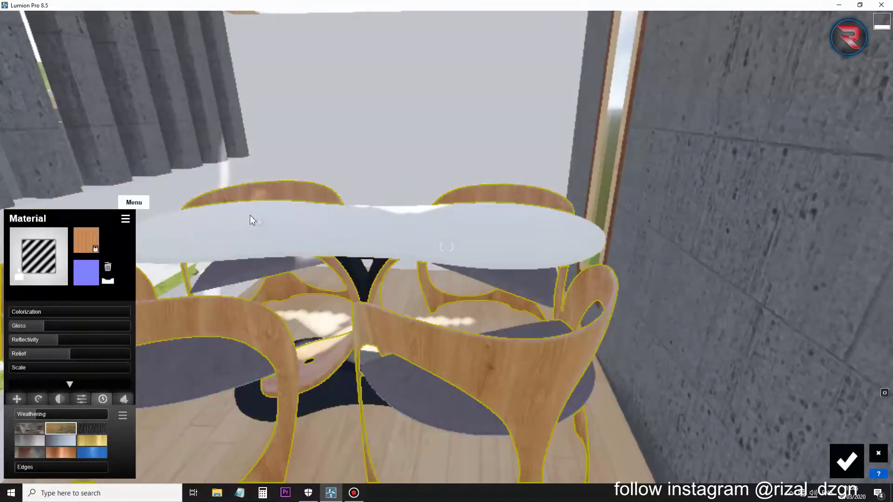
scroll(272, 227, "up", 3)
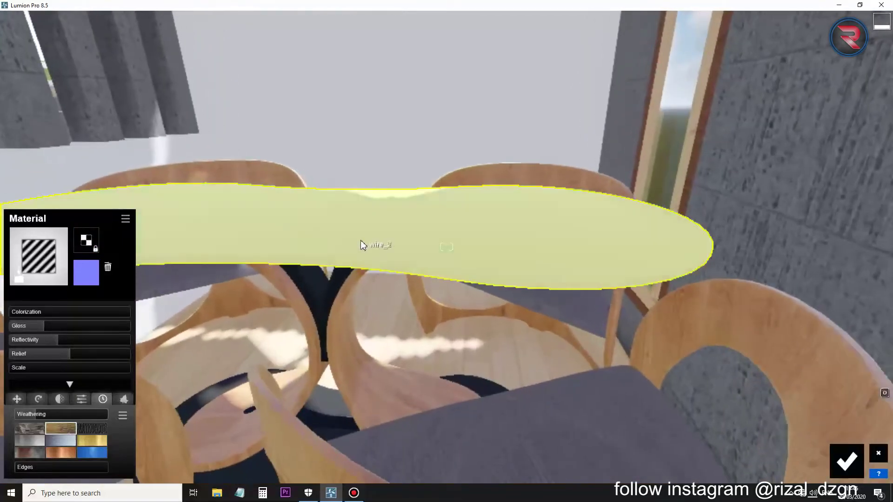
scroll(361, 240, "up", 2)
scroll(357, 233, "up", 2)
scroll(357, 233, "down", 2)
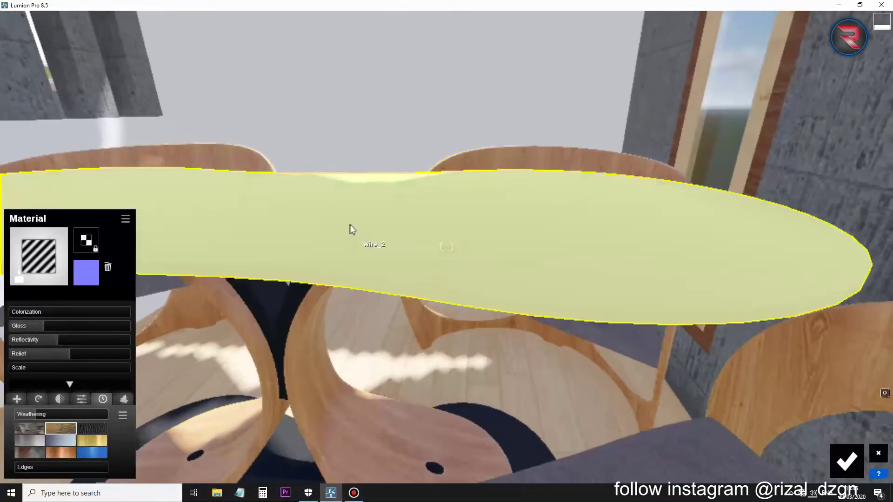
mouse_move(335, 223)
right_mouse_down()
mouse_move(395, 209)
mouse_move(351, 212)
right_mouse_up()
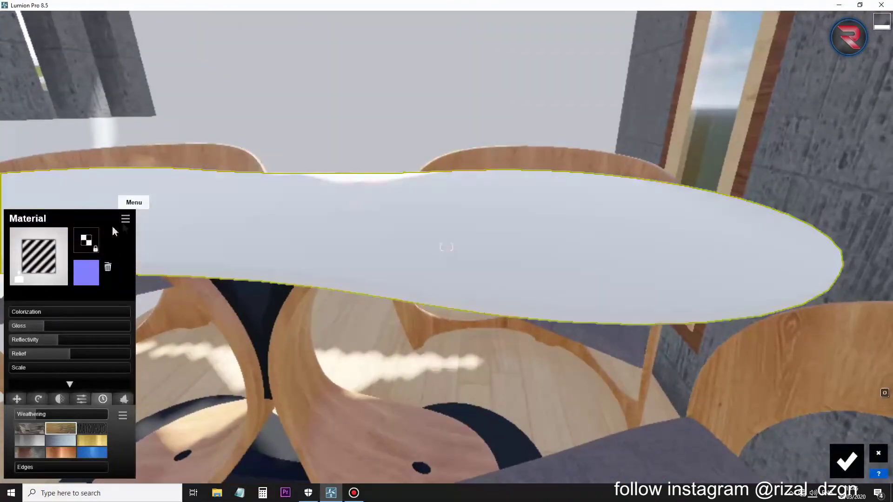
Start browsing for a texture image, cancel it, and close the material options menu.
left_click(94, 251)
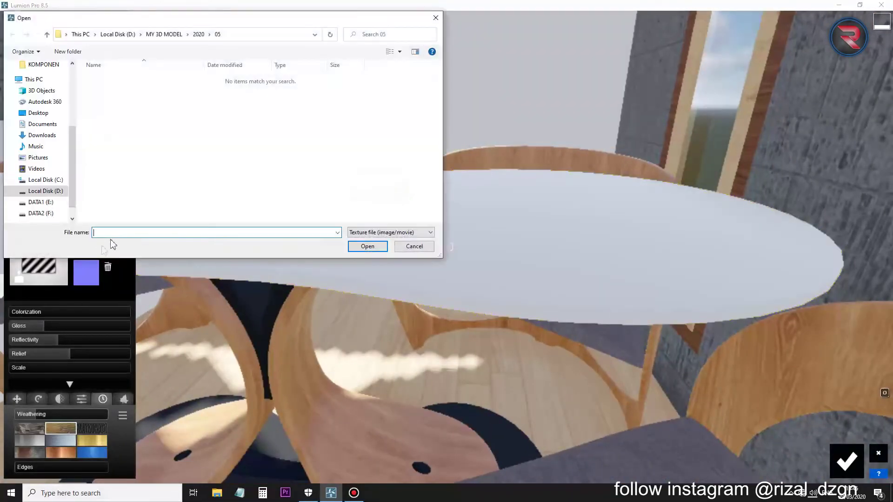
left_click(403, 247)
left_click(126, 219)
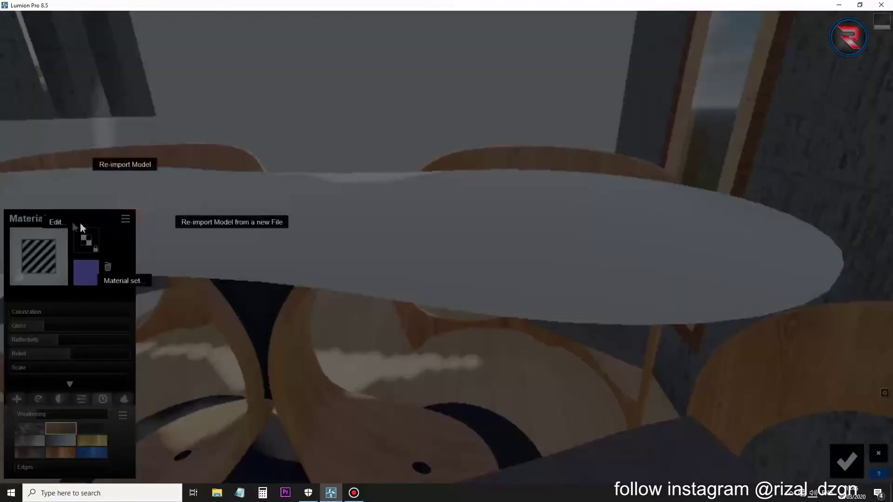
left_click(84, 254)
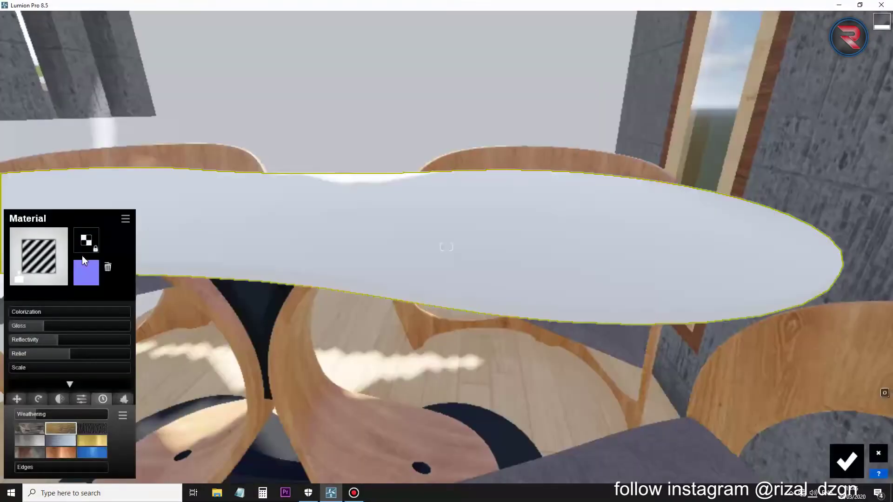
Apply a light wood from the library's Outdoor Wood category to the tabletop and lower its reflectivity.
left_click(48, 261)
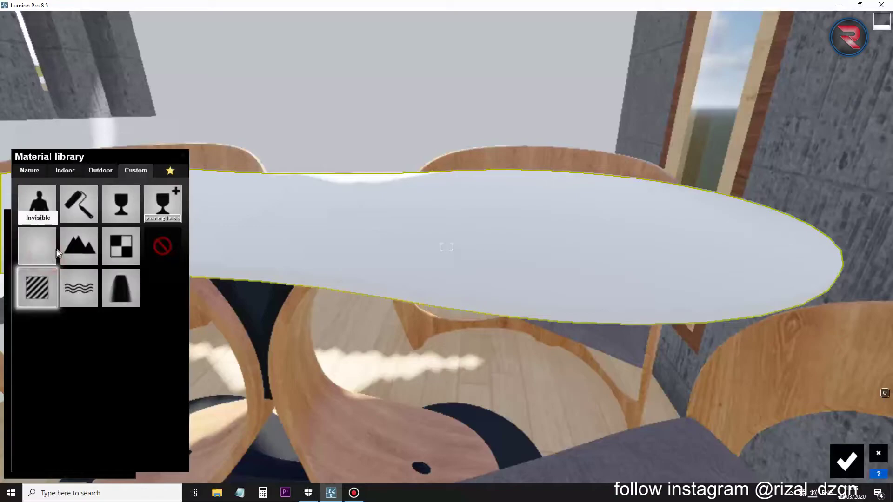
left_click(110, 176)
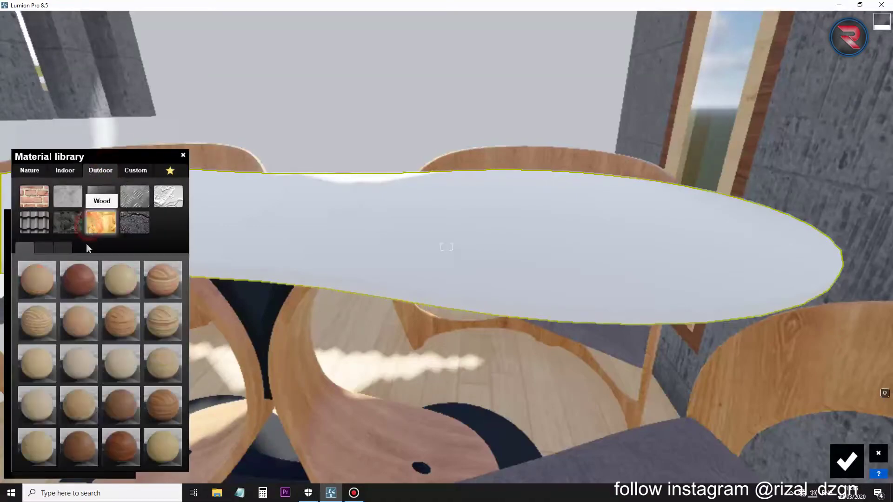
left_click(107, 278)
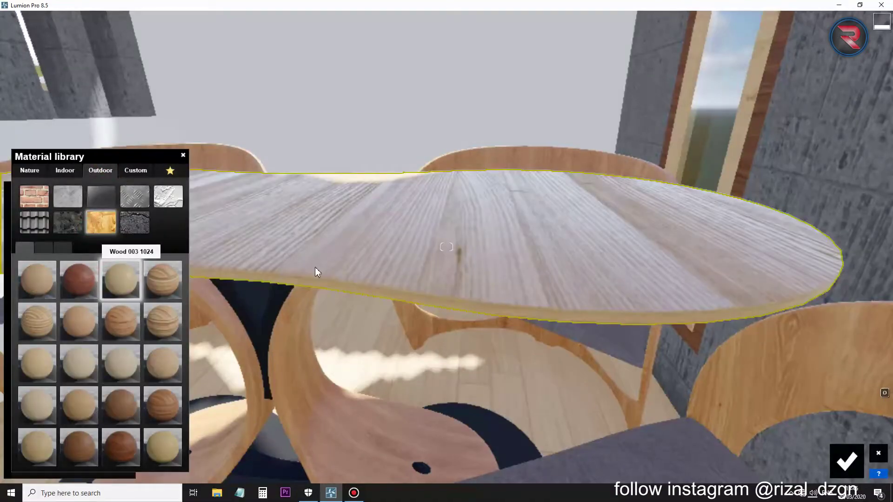
right_click_drag(314, 267, 330, 277)
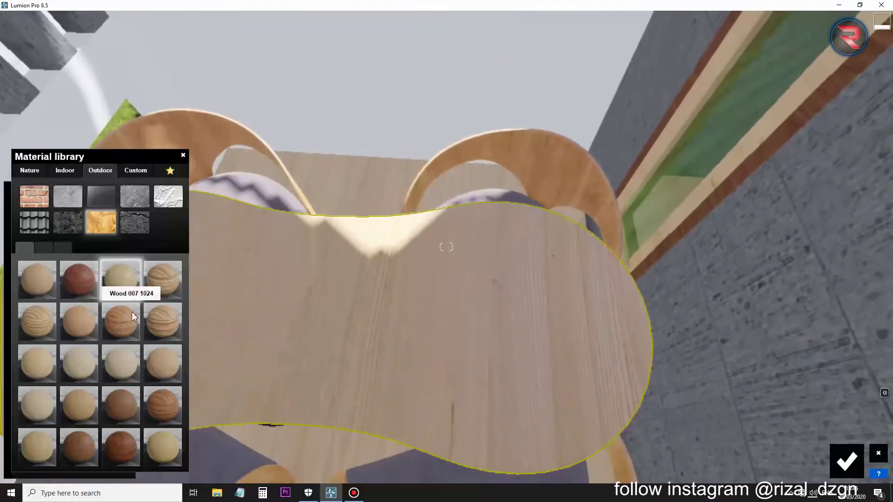
left_click(131, 279)
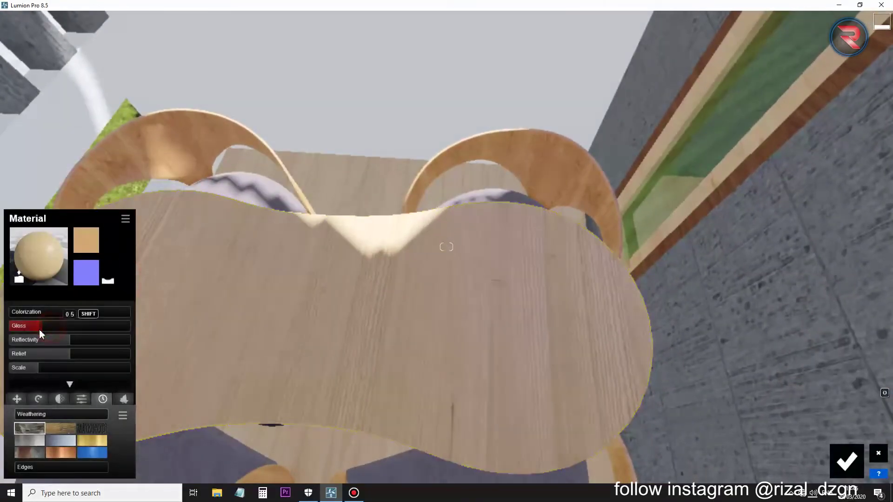
left_click(55, 338)
mouse_move(264, 281)
right_mouse_down()
mouse_move(271, 271)
mouse_move(342, 324)
right_mouse_up()
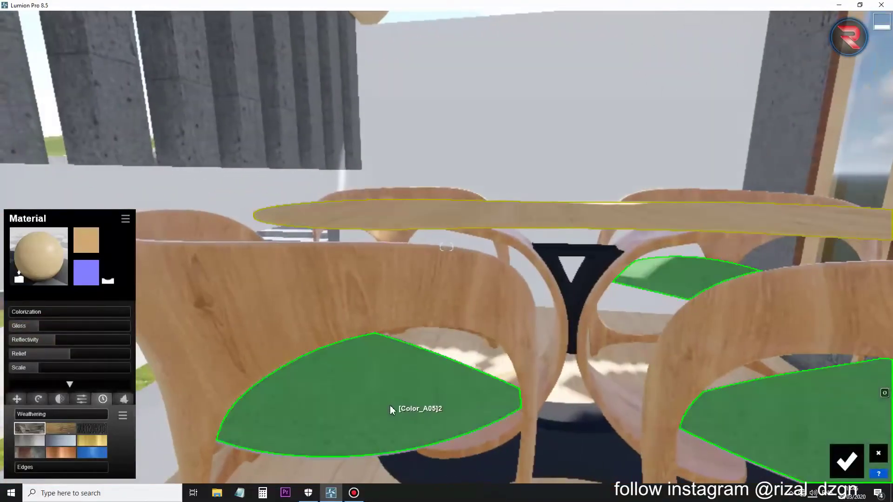
Apply the dark Poliigon Fabric Wool 001 2k from Indoor > Fabric to the chair seats.
left_click(390, 409)
left_click(65, 170)
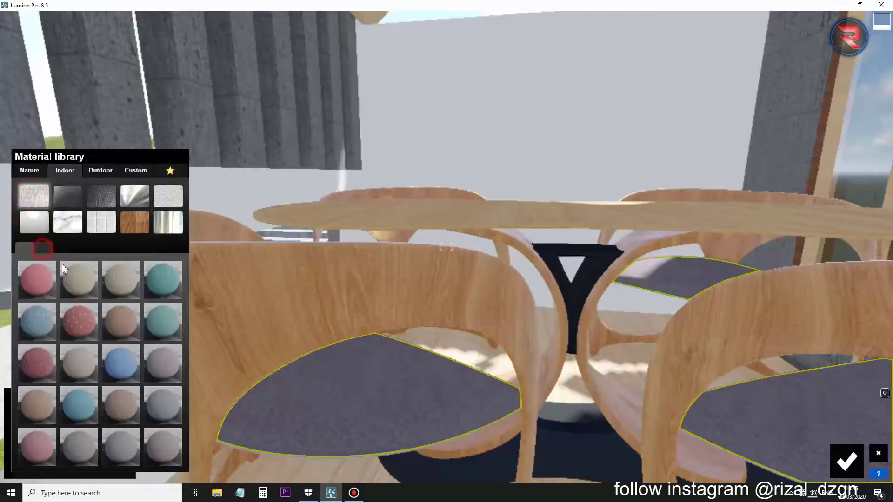
left_click(115, 321)
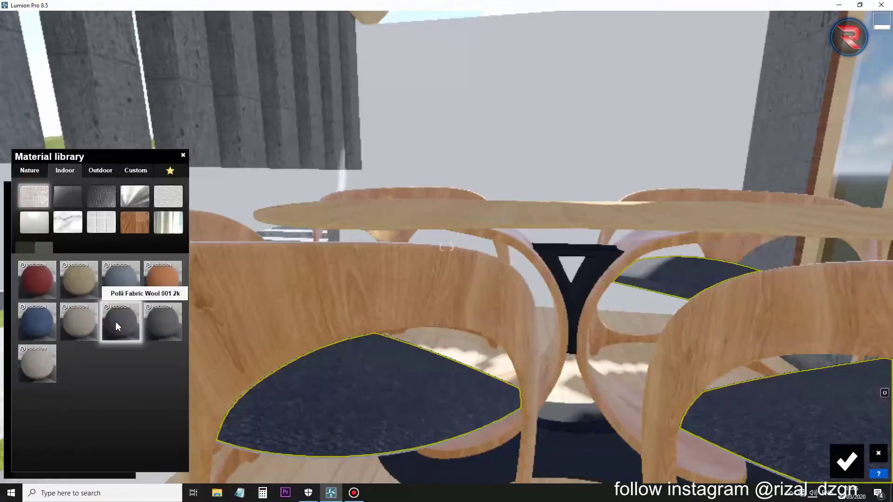
left_click(116, 322)
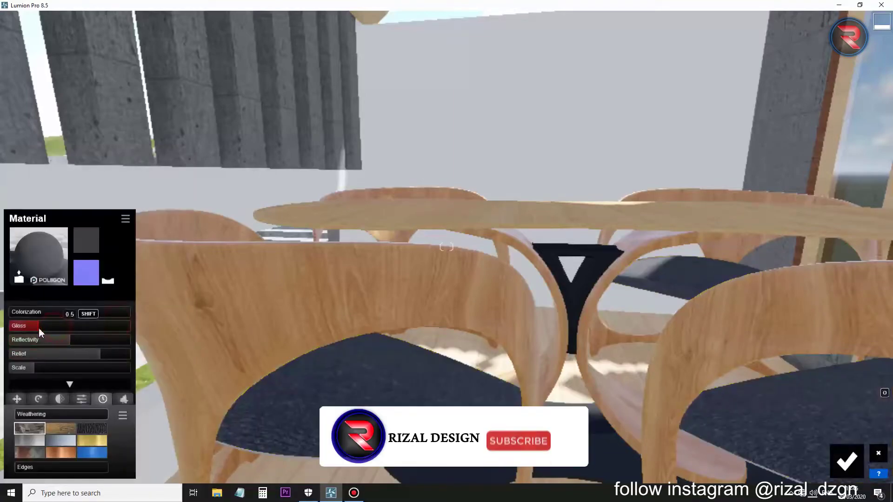
Lower the seat fabric's reflectivity and replace its normal map with a generated one.
left_click(48, 340)
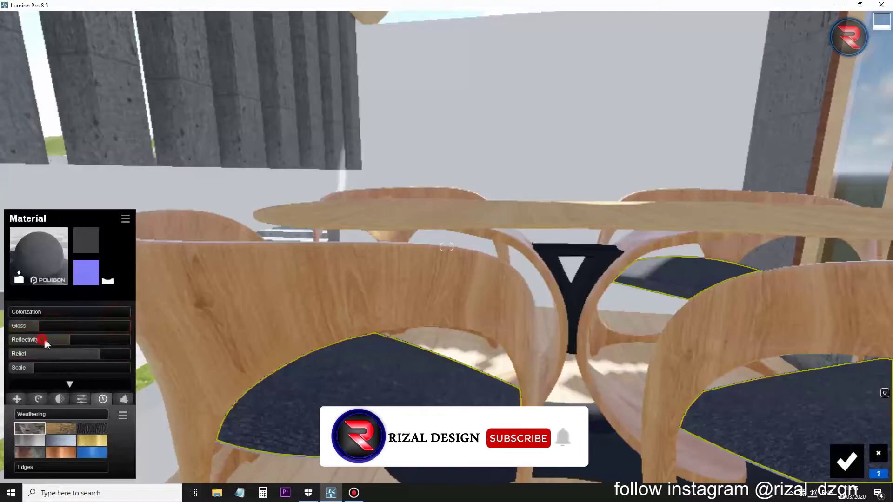
left_click(108, 280)
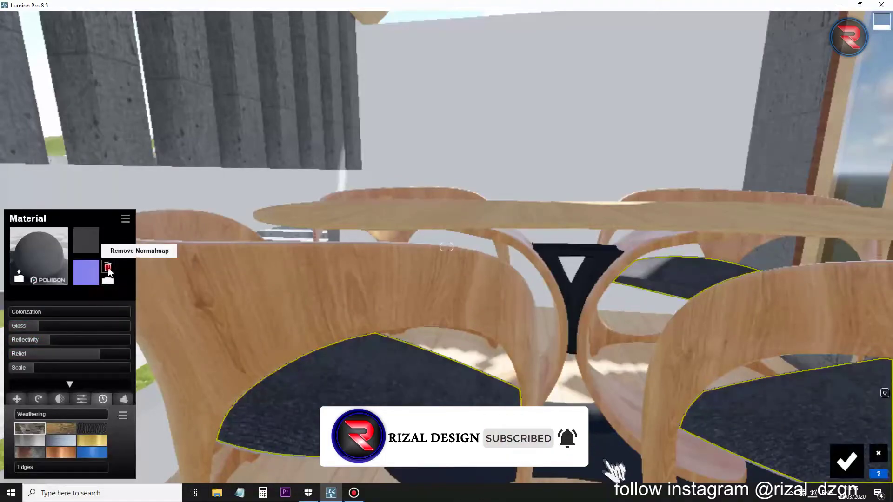
left_click(107, 273)
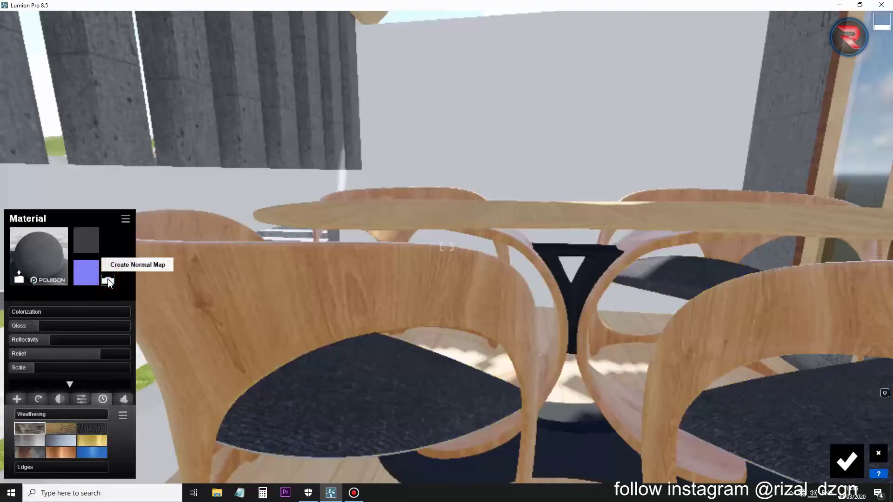
left_click(108, 283)
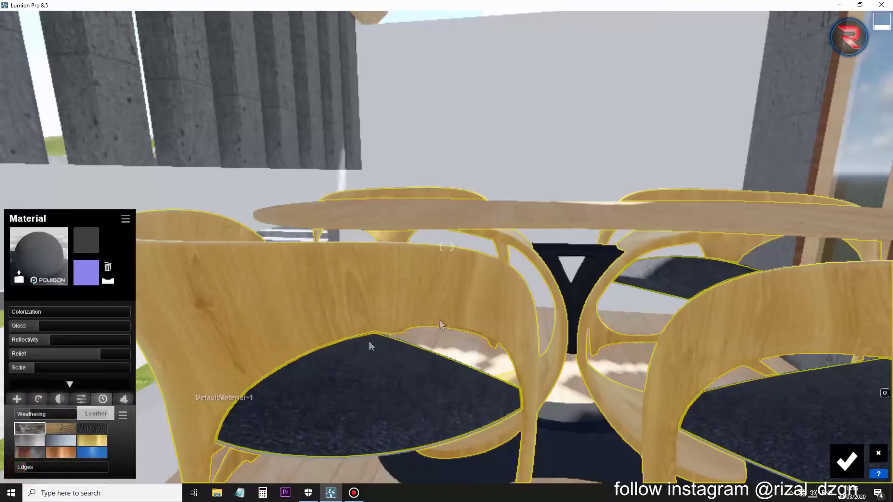
Pull the camera back to a wide view of the houses and confirm the material edits.
key("e")
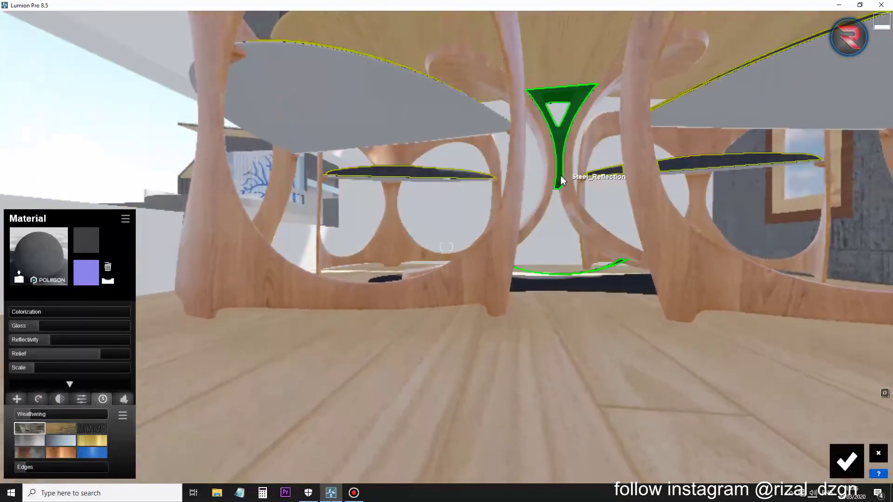
key("s")
key("s")
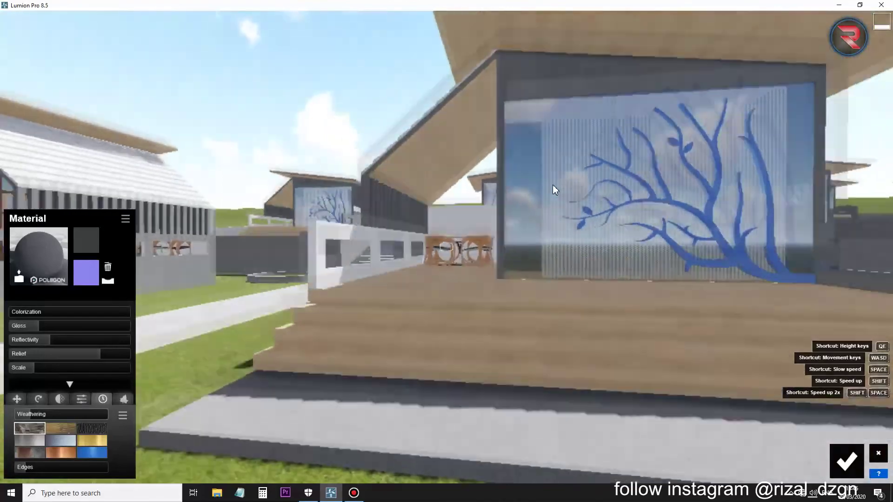
key("s")
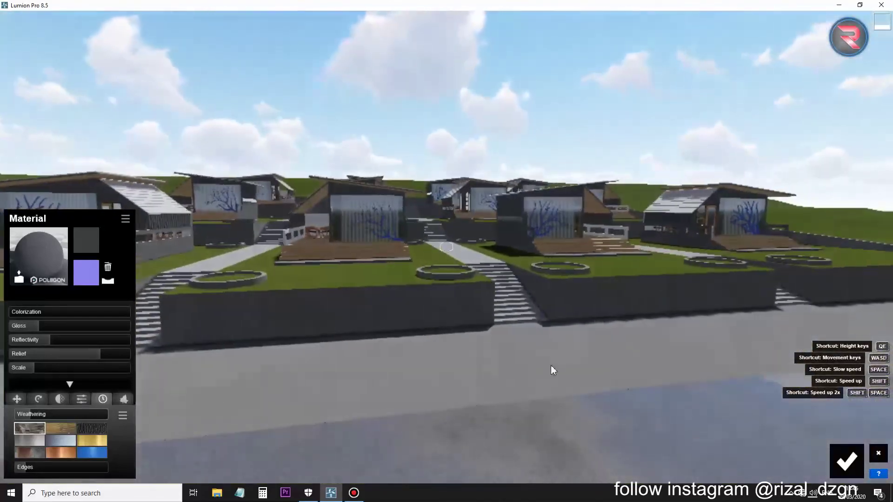
left_click(845, 462)
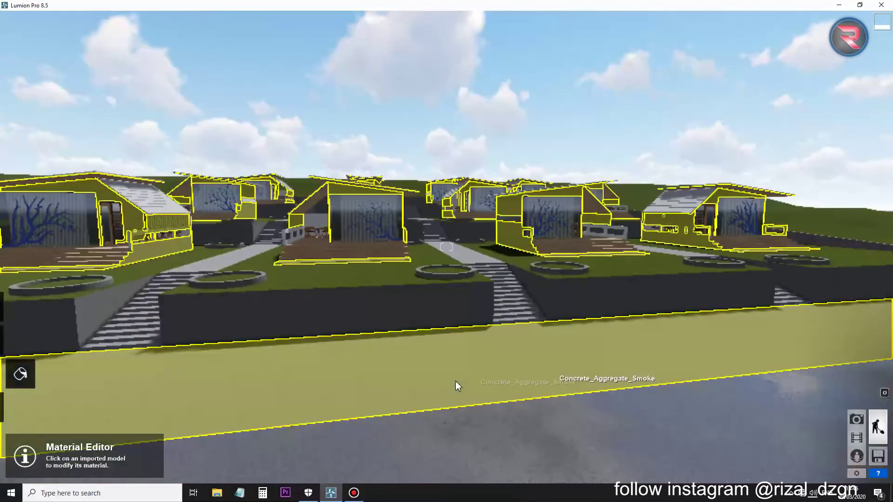